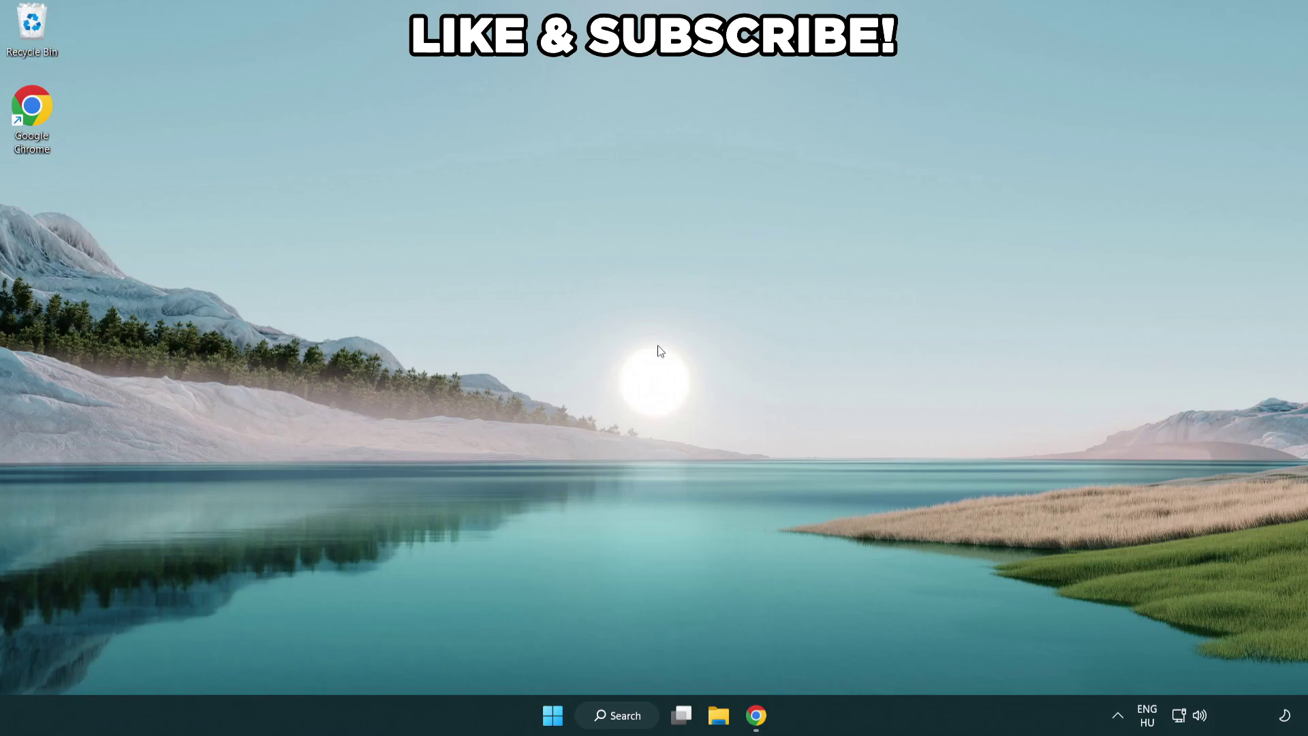
Search Windows for 'edit power plan' to find the Control Panel entry
click(636, 714)
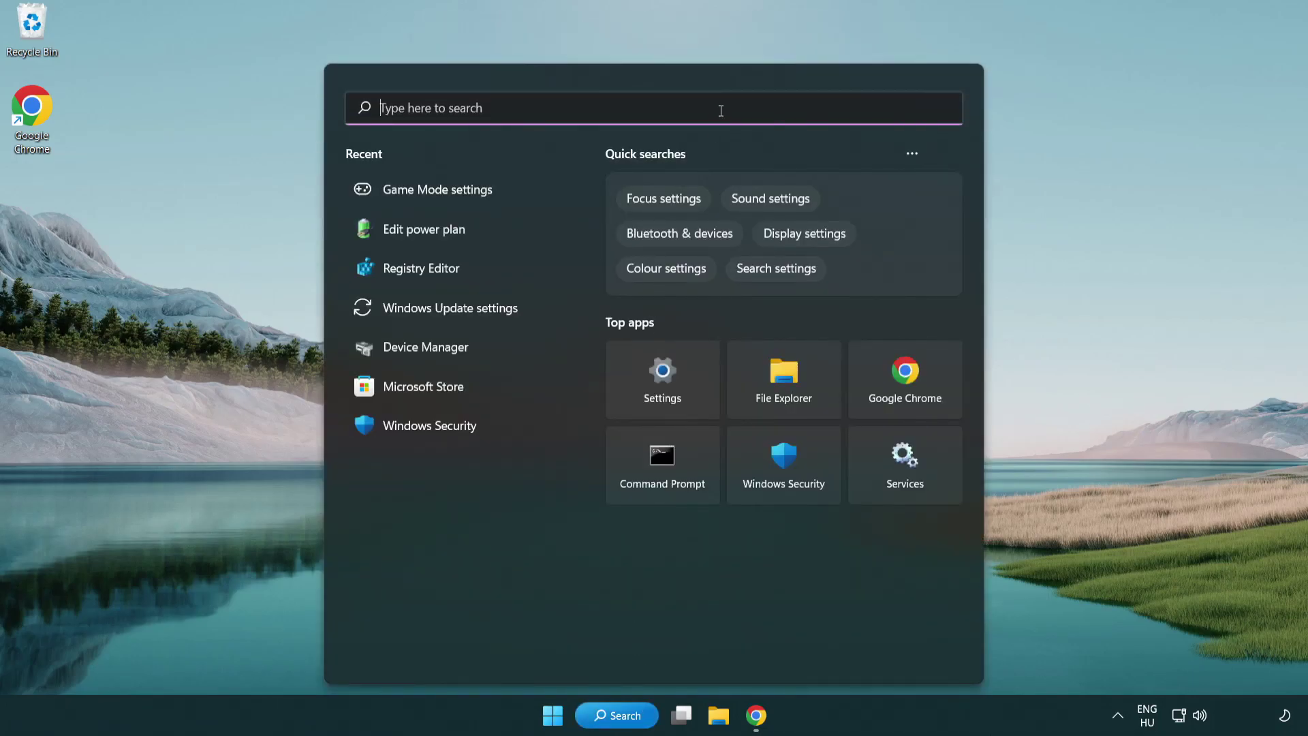
text(edit power )
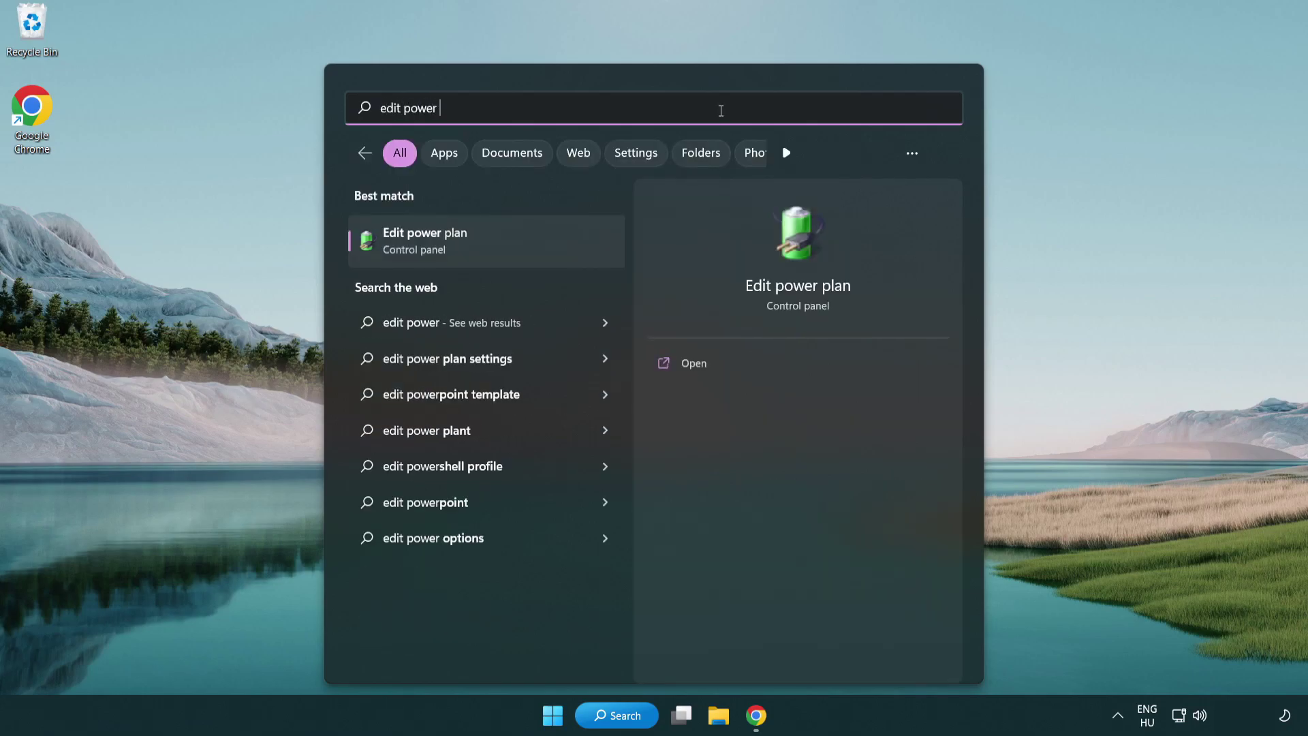
text(plan)
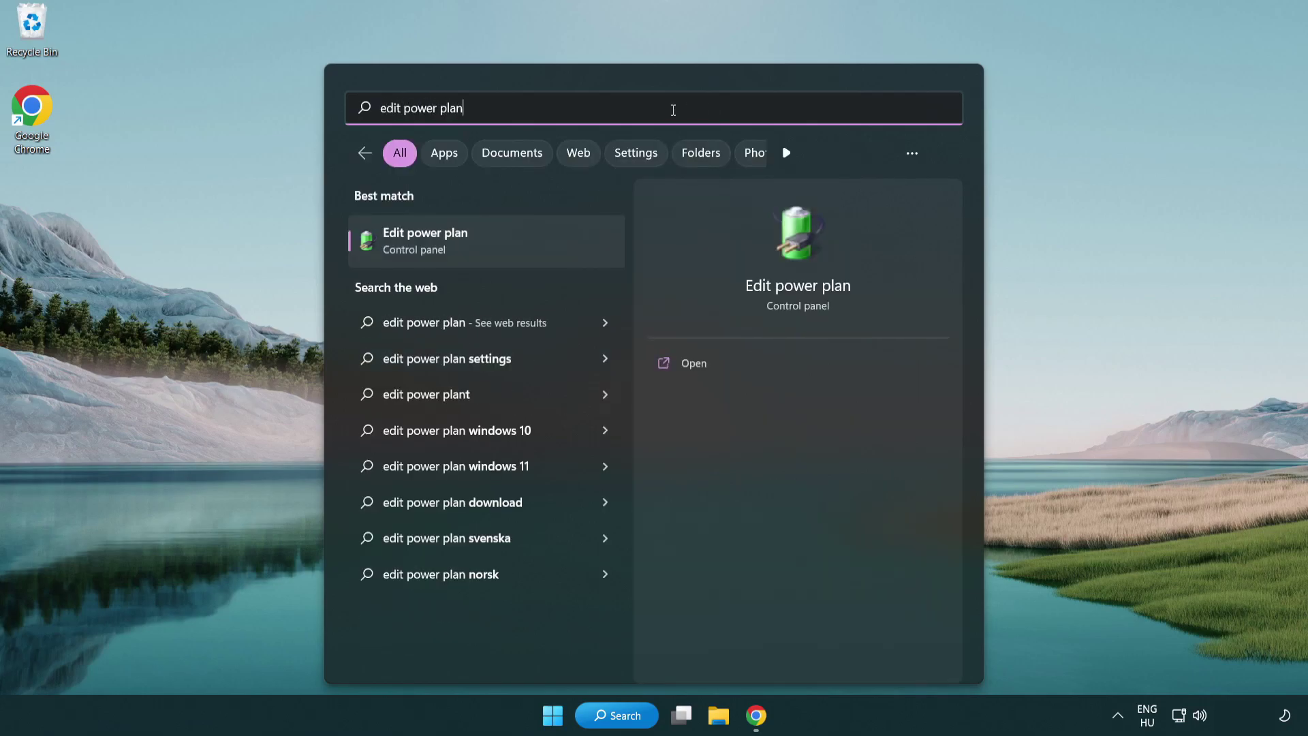
Switch the active power plan to High performance, then close Power Options
click(491, 243)
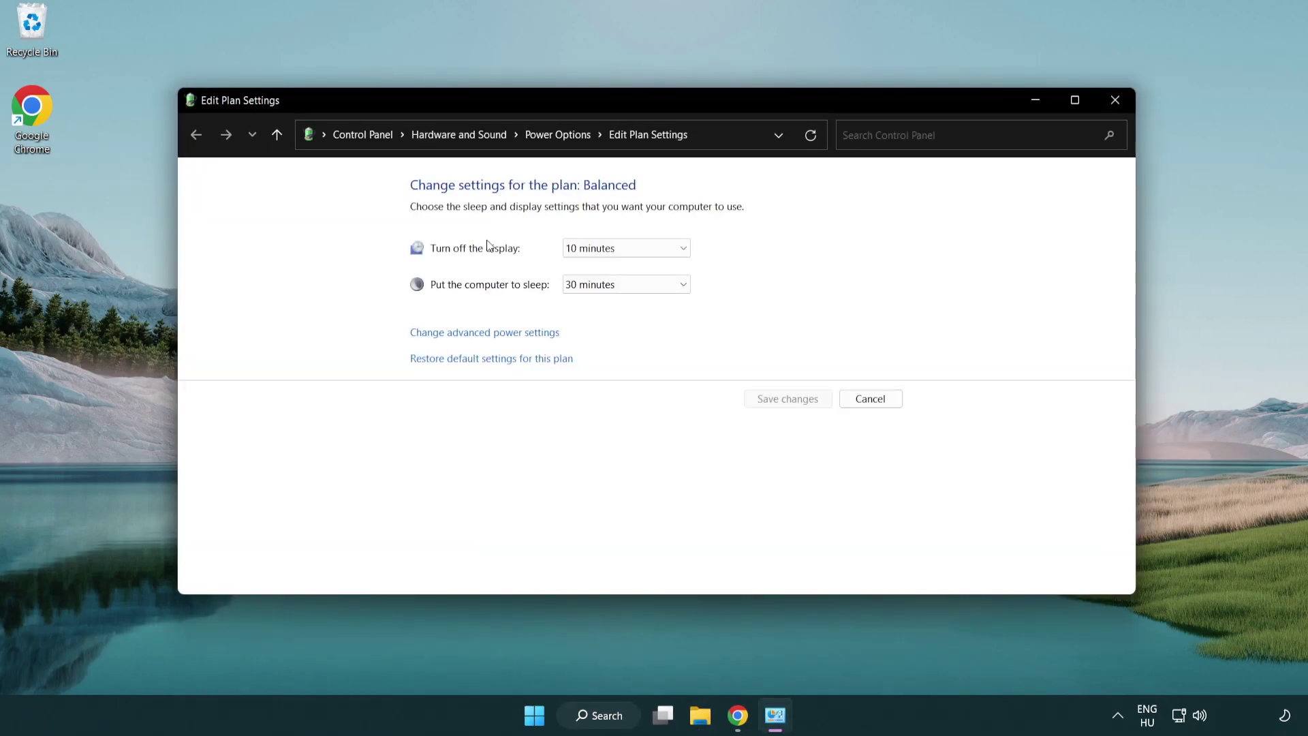
click(570, 149)
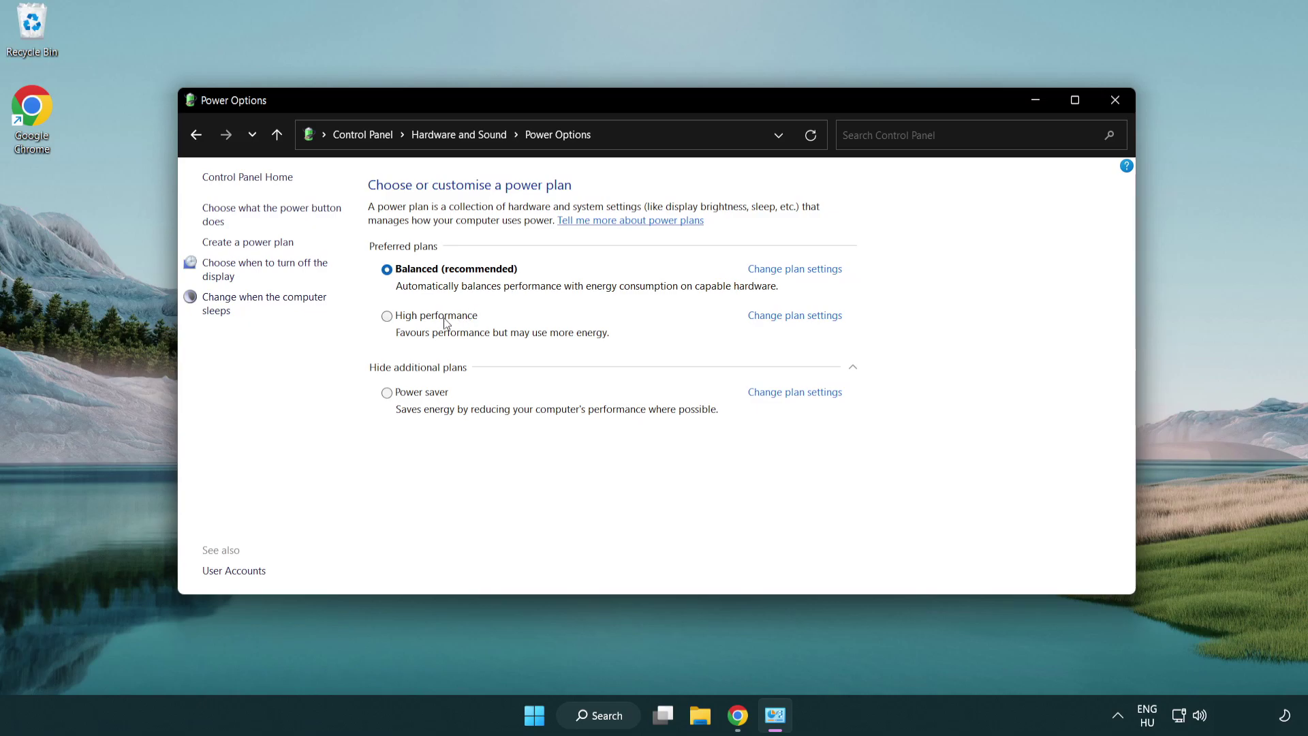
click(387, 316)
click(1113, 103)
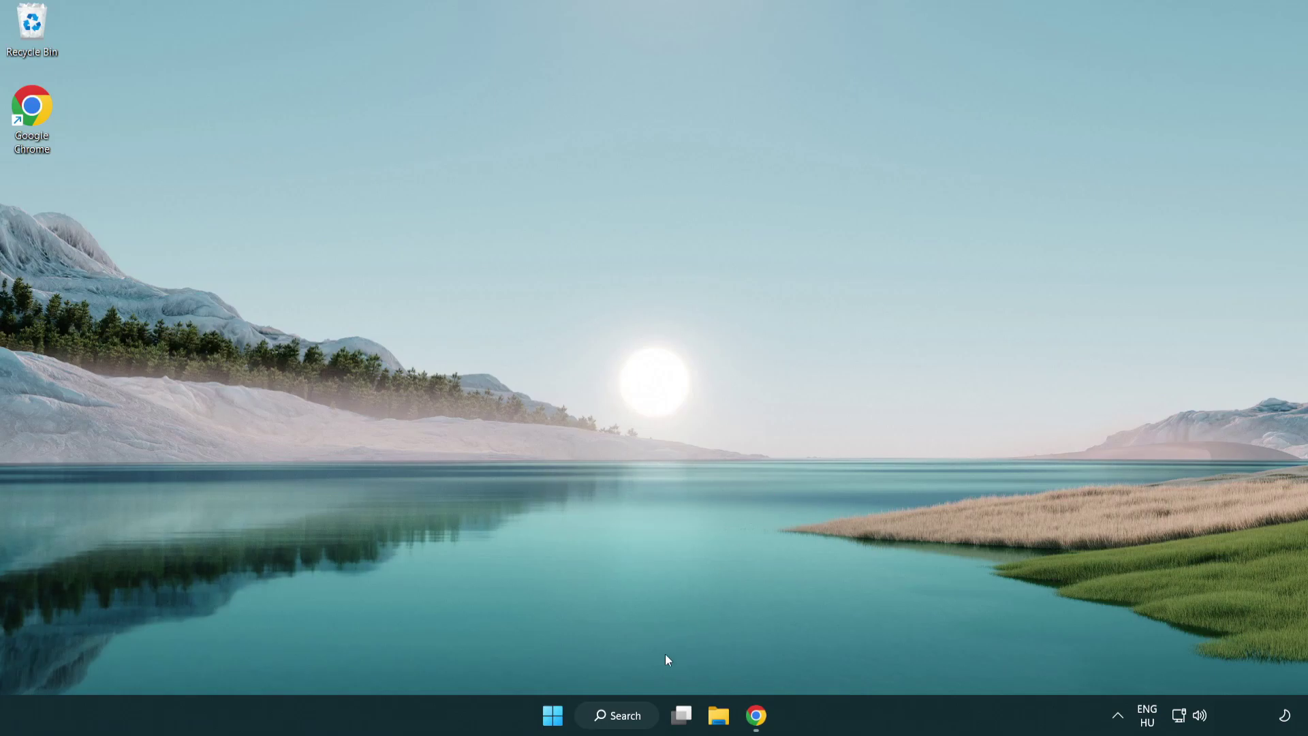
Launch Device Manager from Windows Search and center its window
click(634, 716)
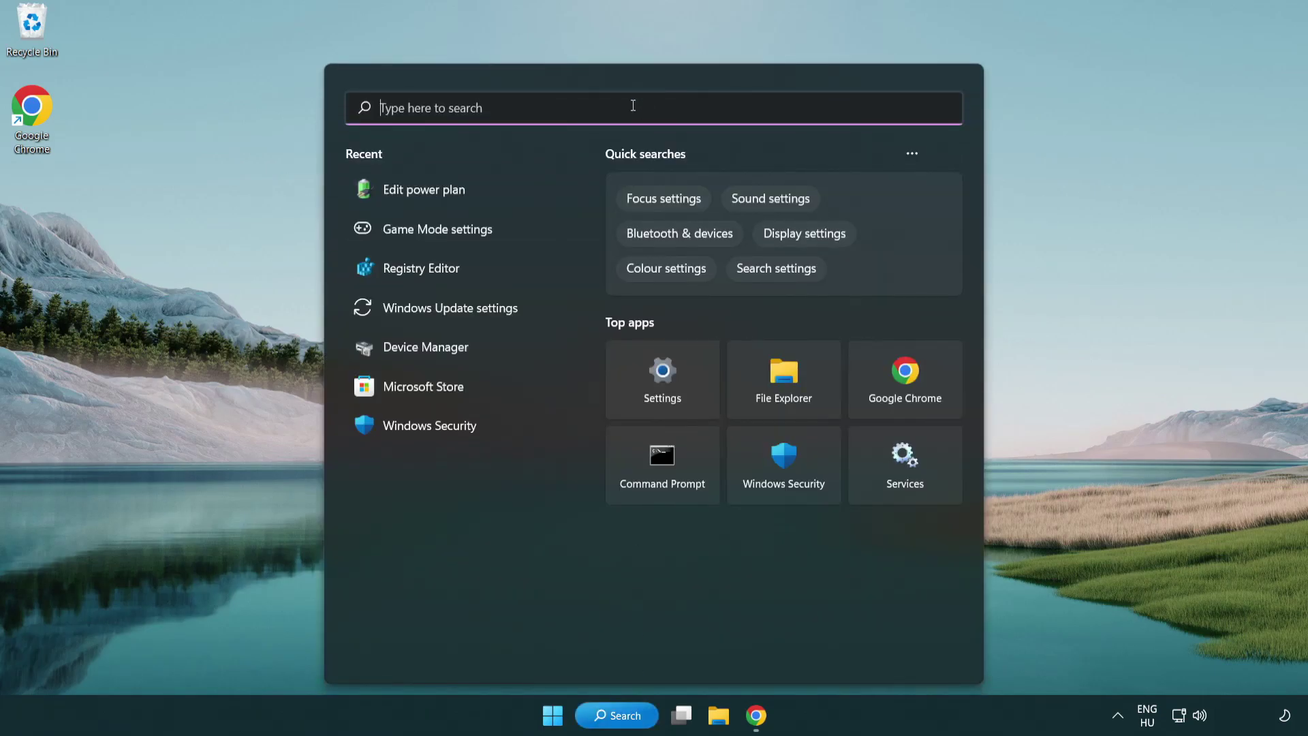
text(device manager)
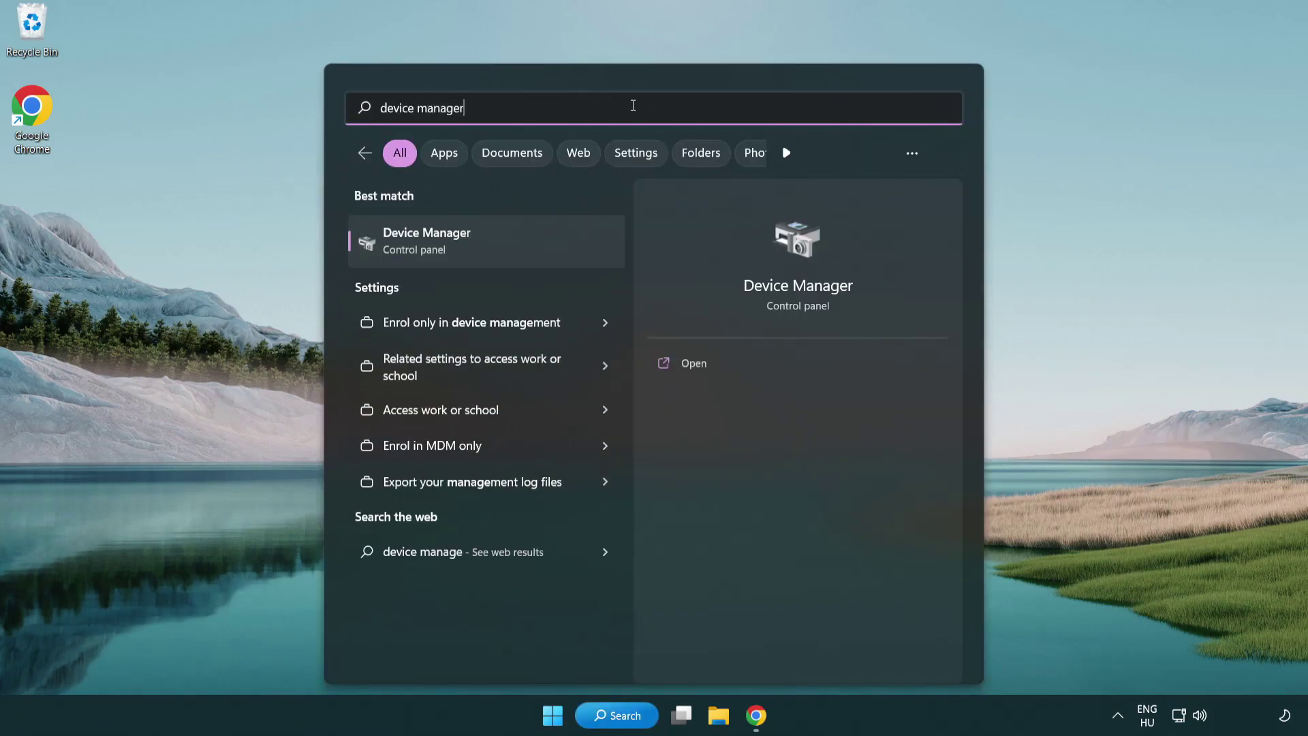
click(501, 244)
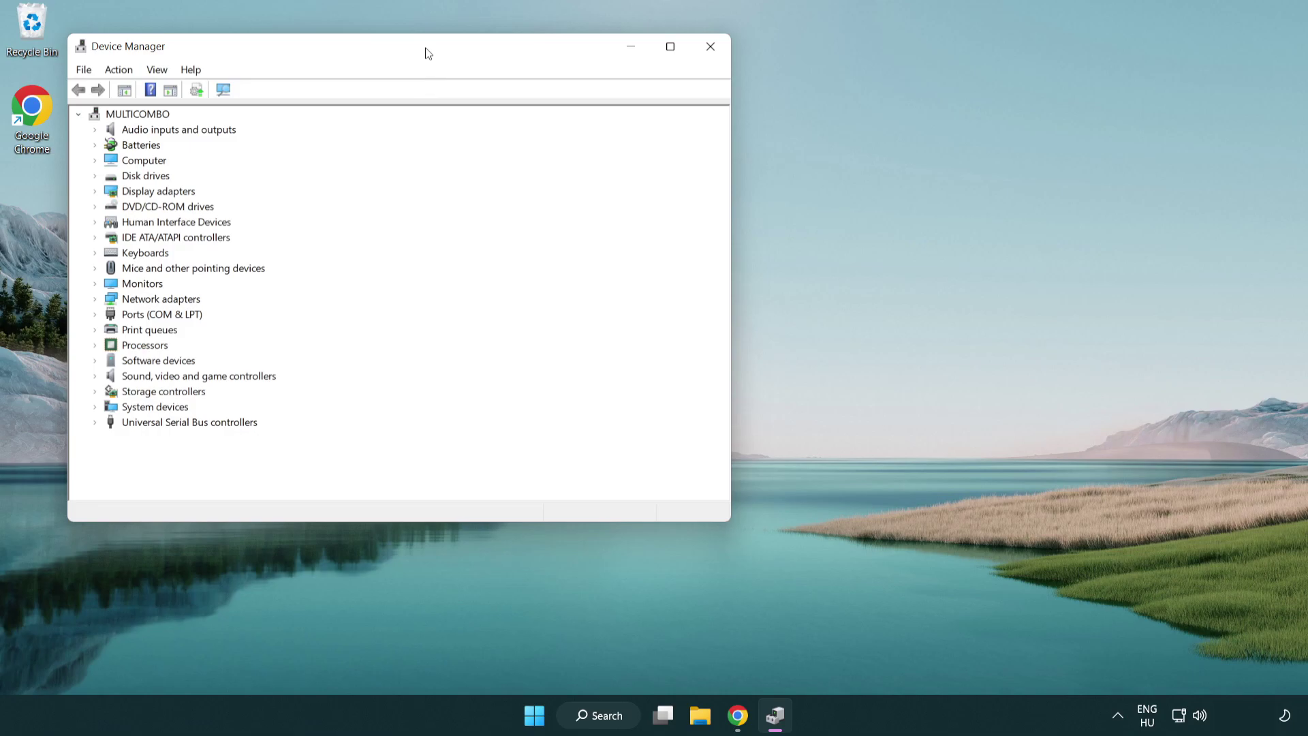
mouse_move(428, 53)
mouse_down()
mouse_move(601, 122)
mouse_move(671, 123)
mouse_up()
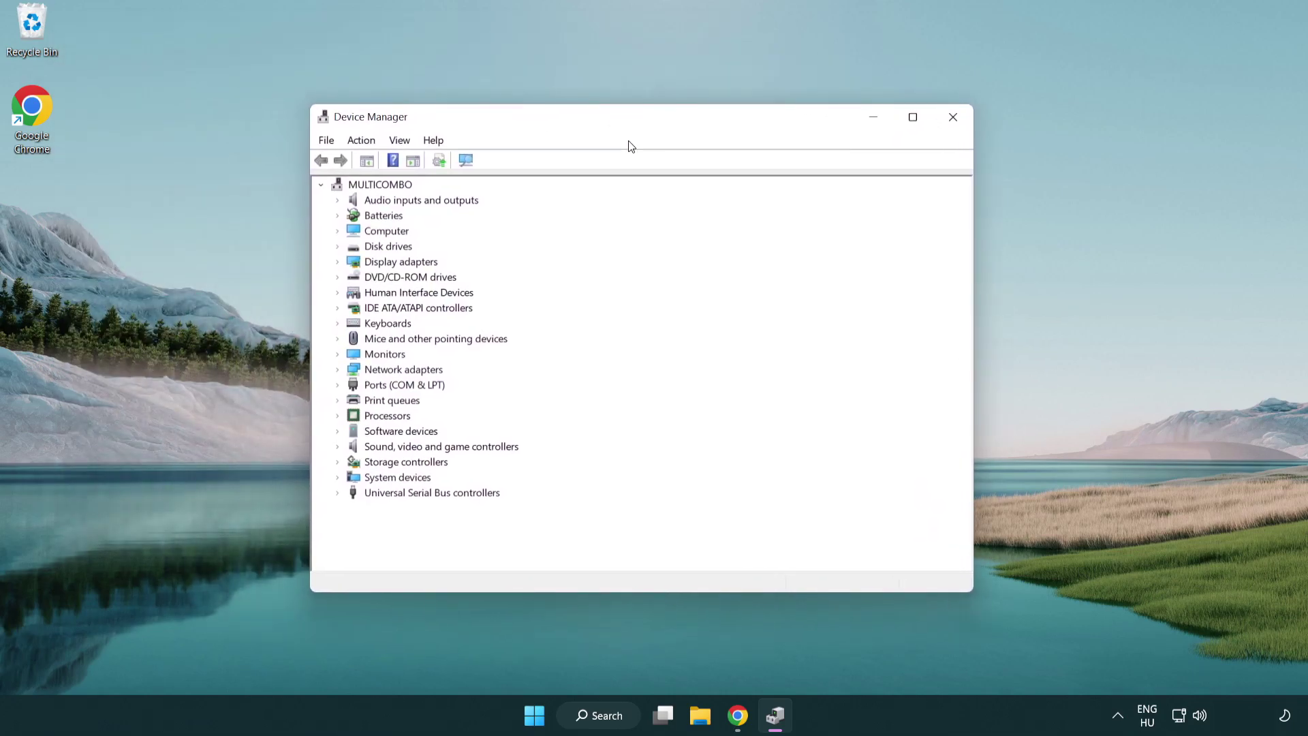
Expand Display adapters and bring up the context menu for VMware SVGA 3D
click(353, 258)
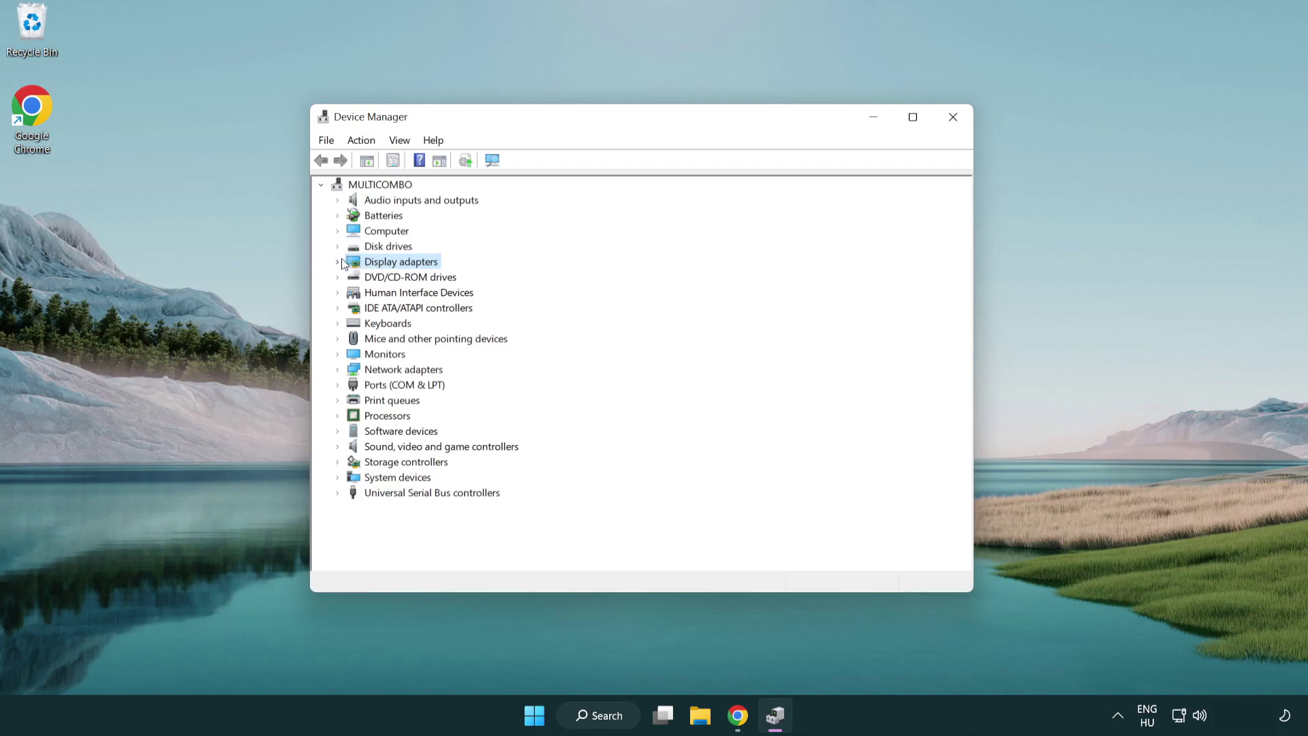
click(342, 261)
click(368, 278)
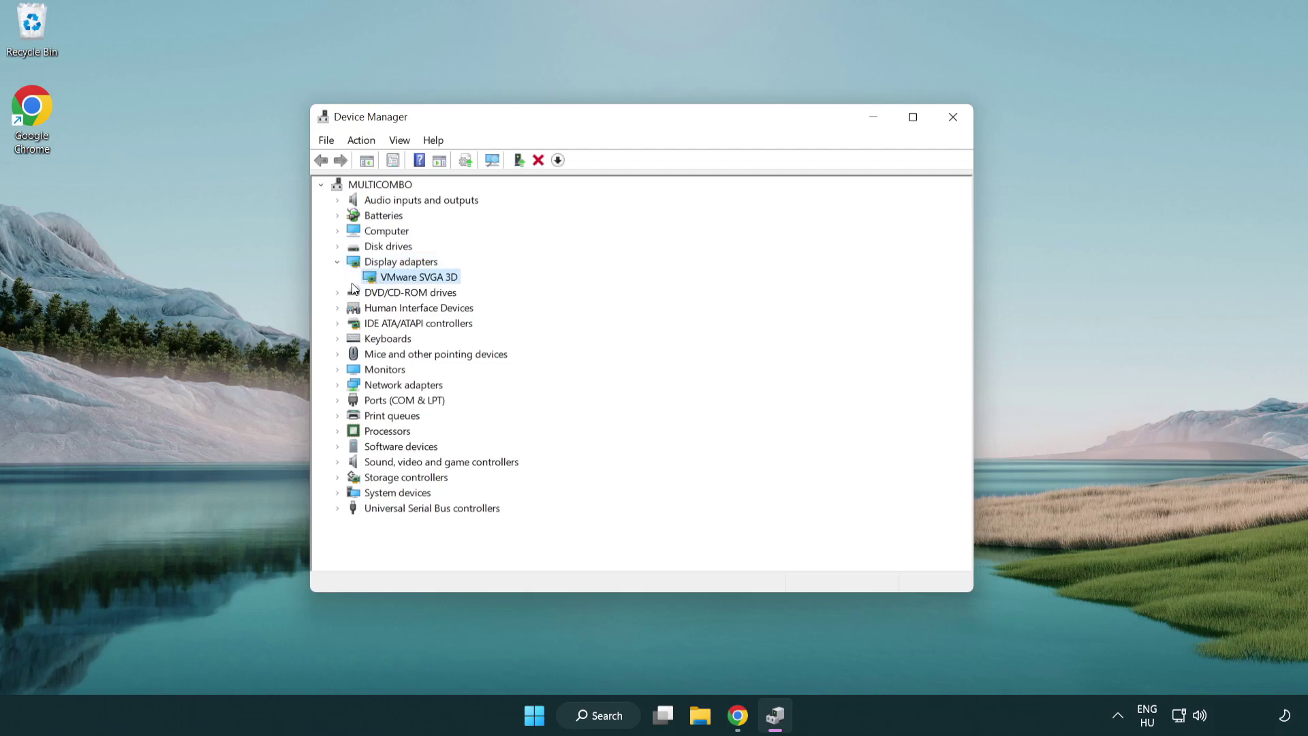
right_click(412, 283)
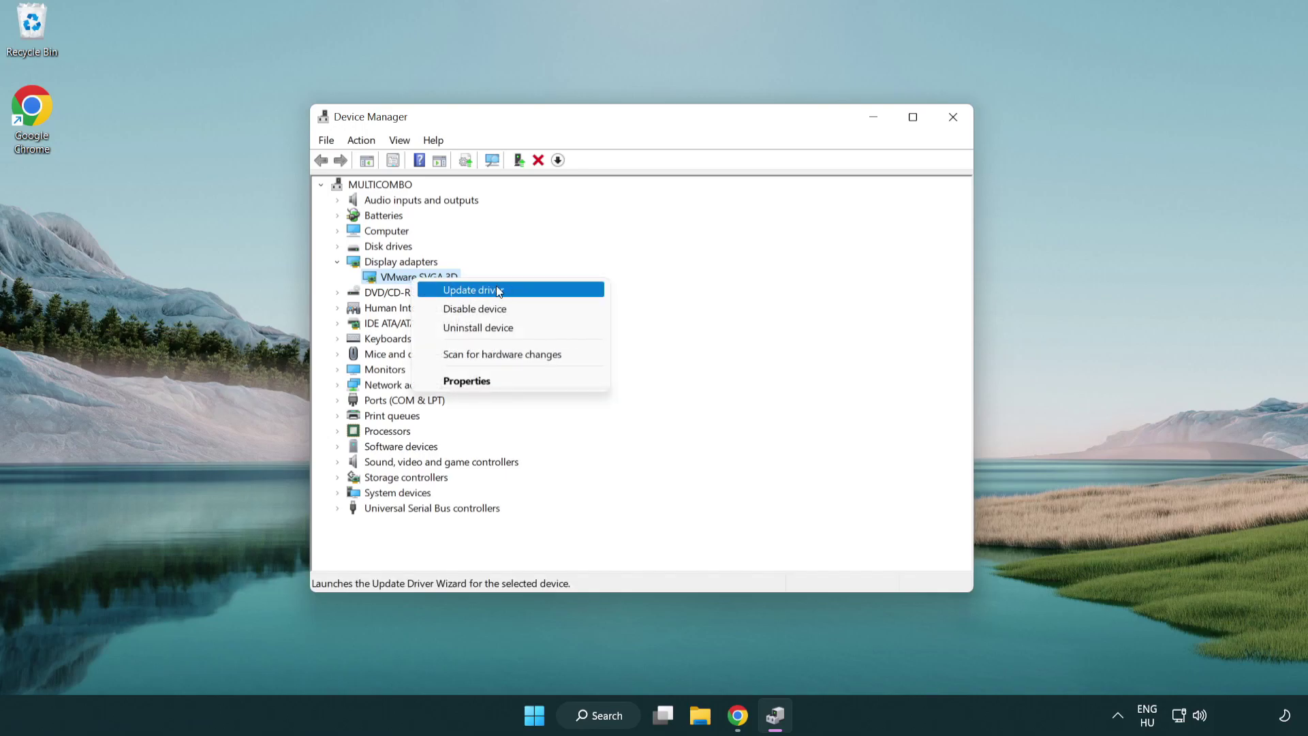
Auto-search for a VMware SVGA 3D driver, confirm it's current, and close Device Manager
click(522, 291)
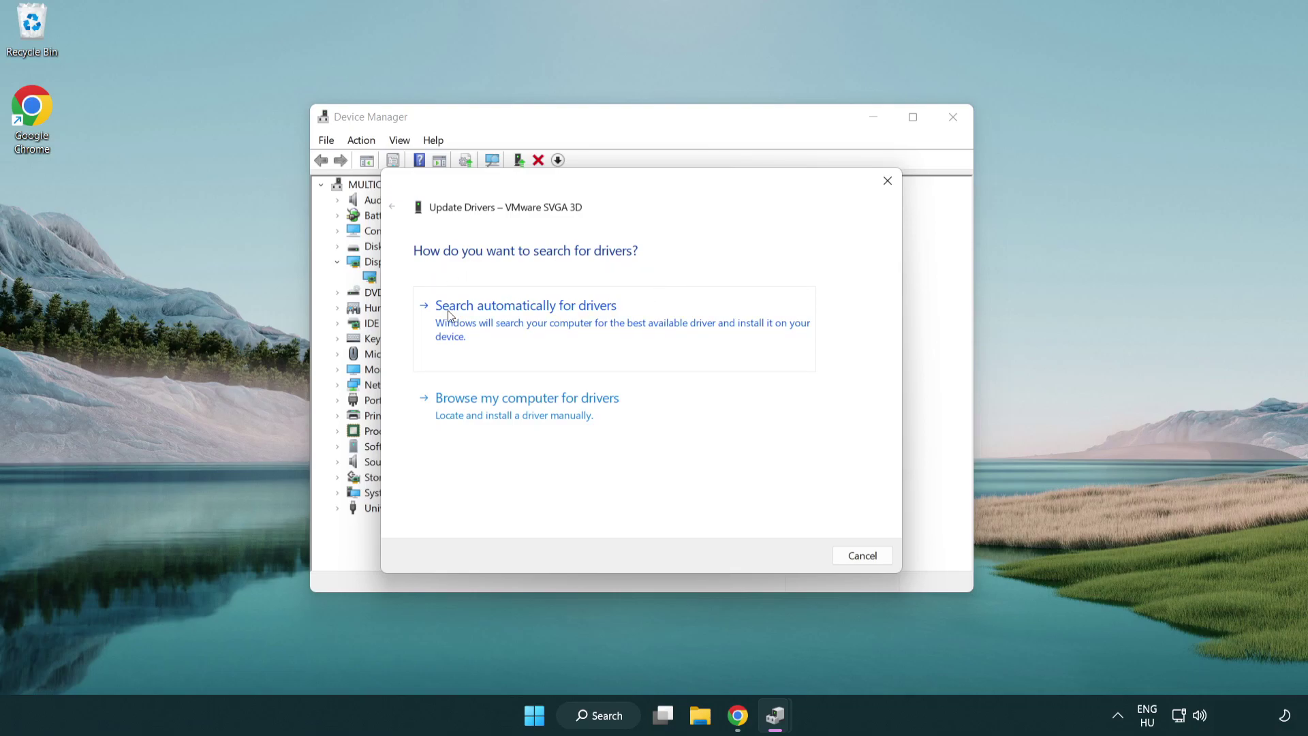
click(537, 320)
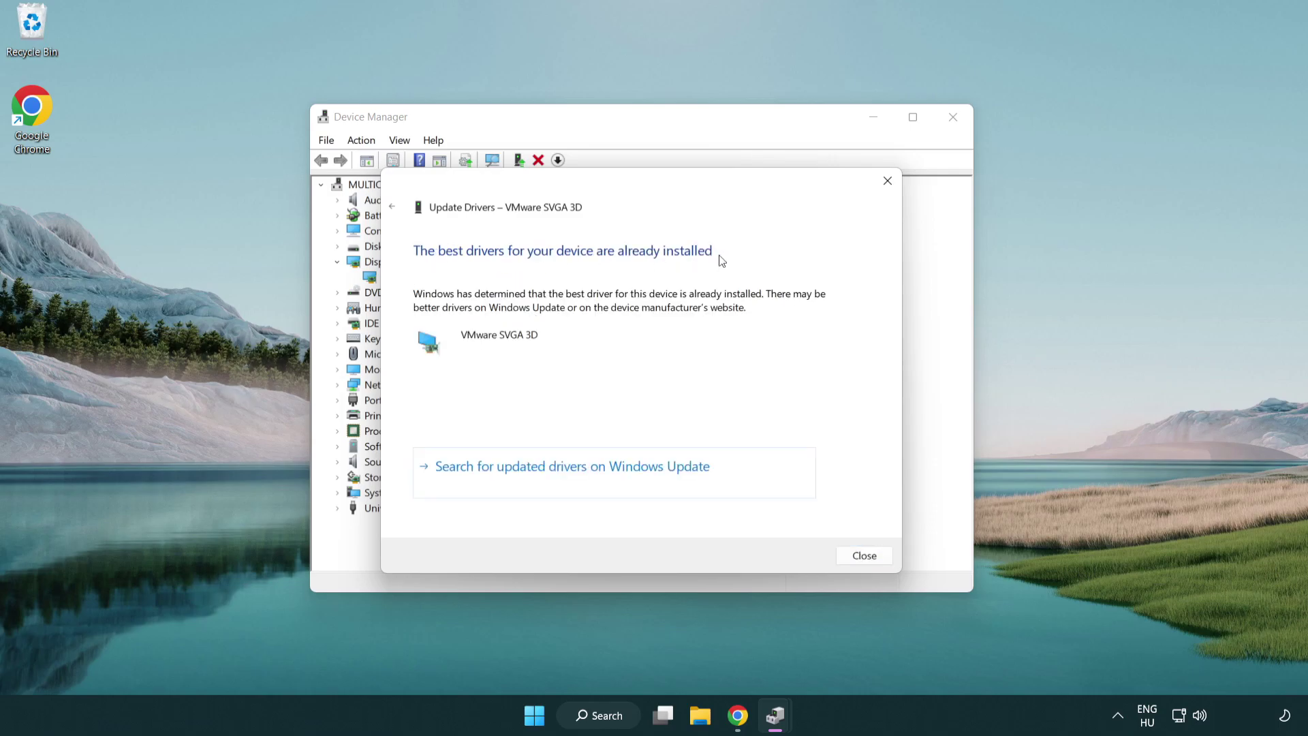
click(859, 556)
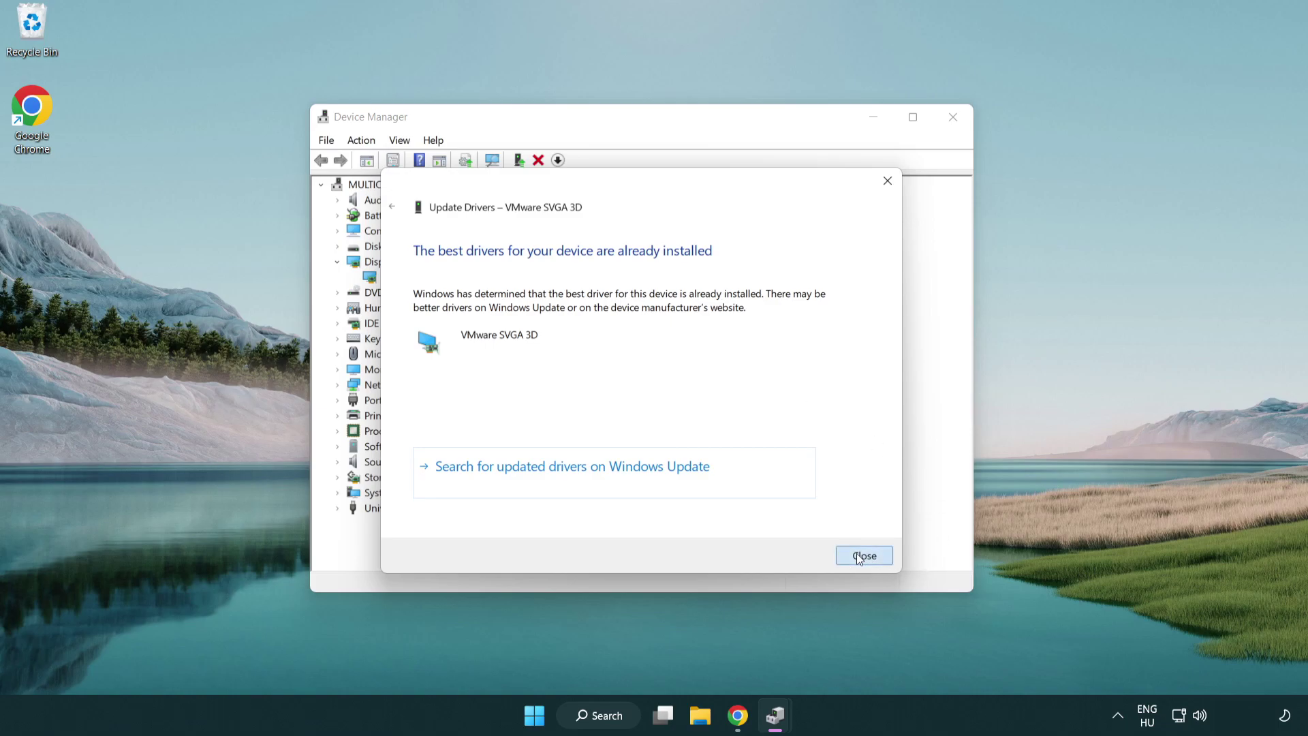
click(951, 120)
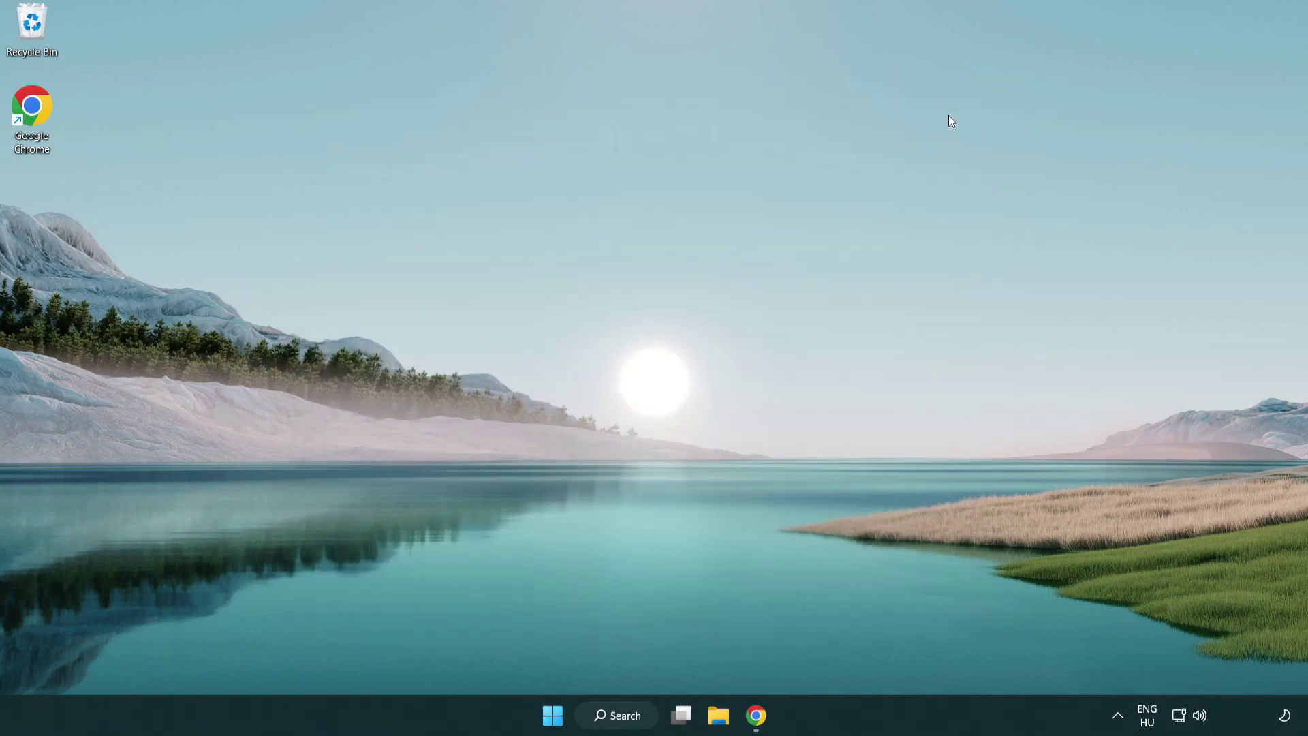
Search for 'game mode' and open the Game Mode settings page
click(625, 722)
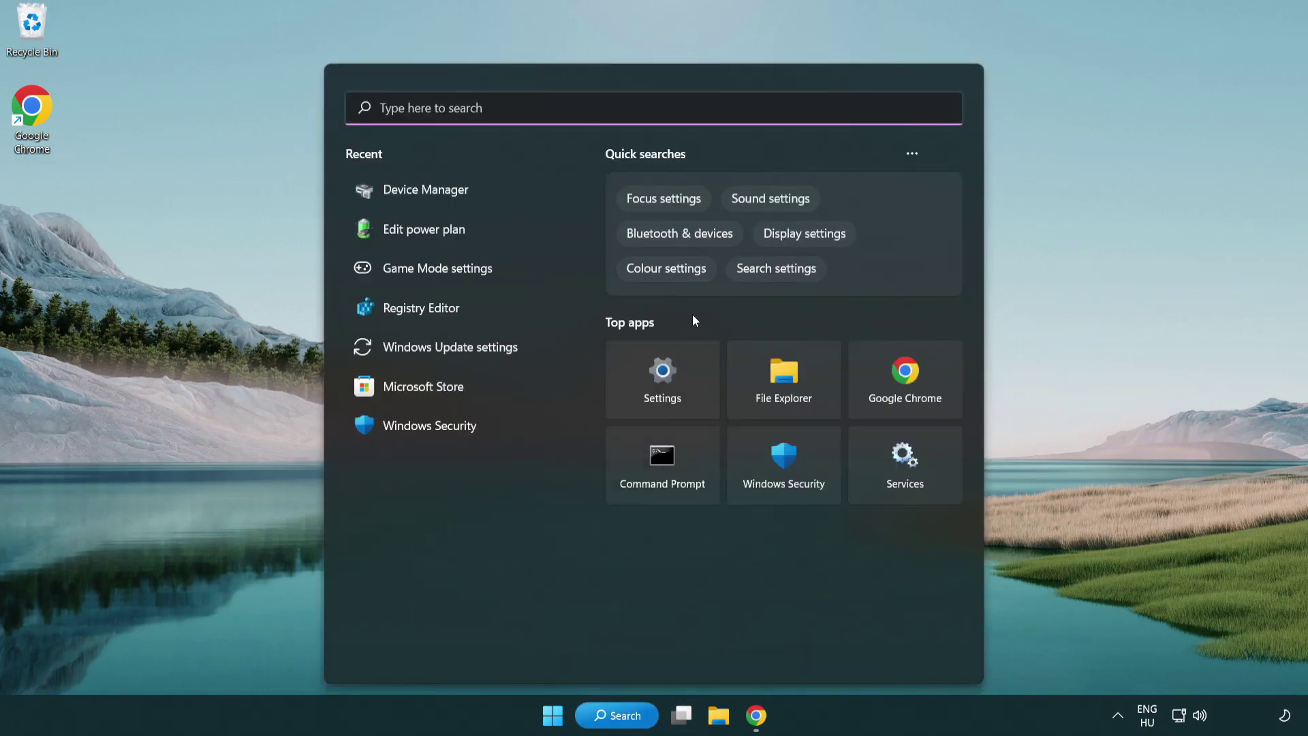
text(game m)
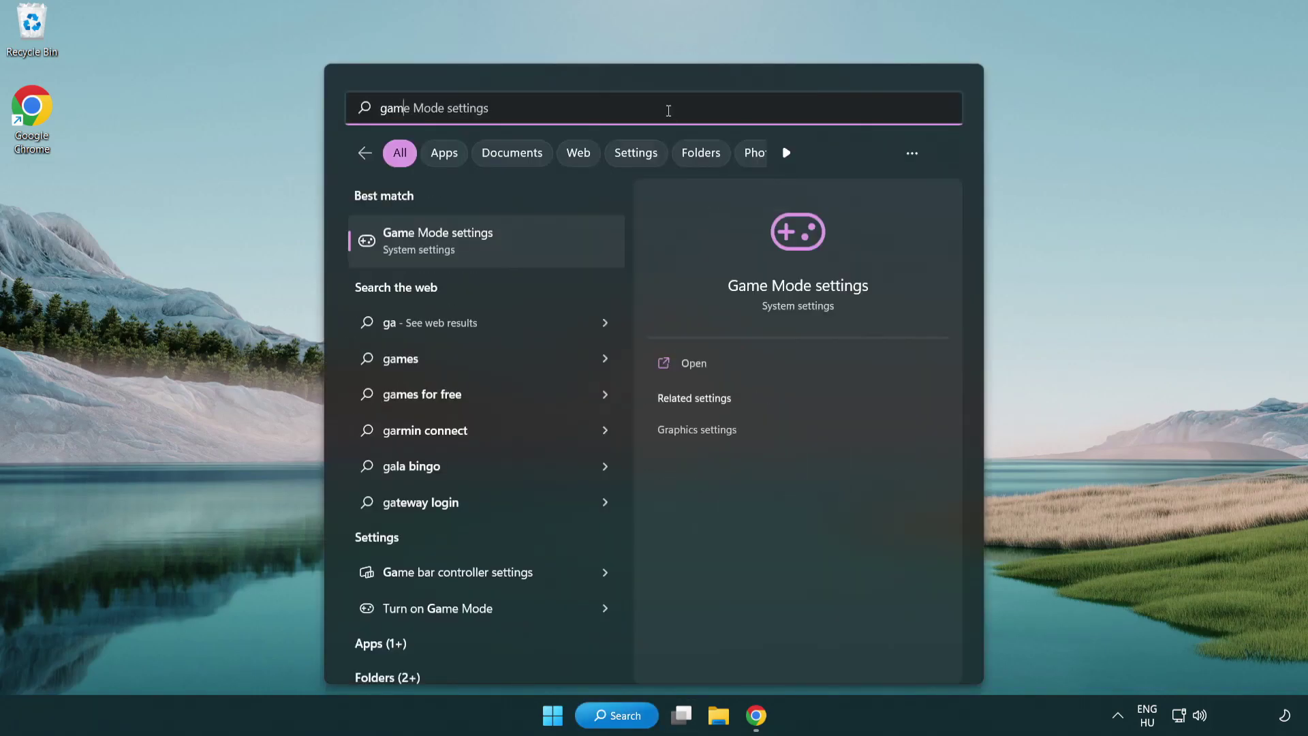
key(BackSpace)
text(mode)
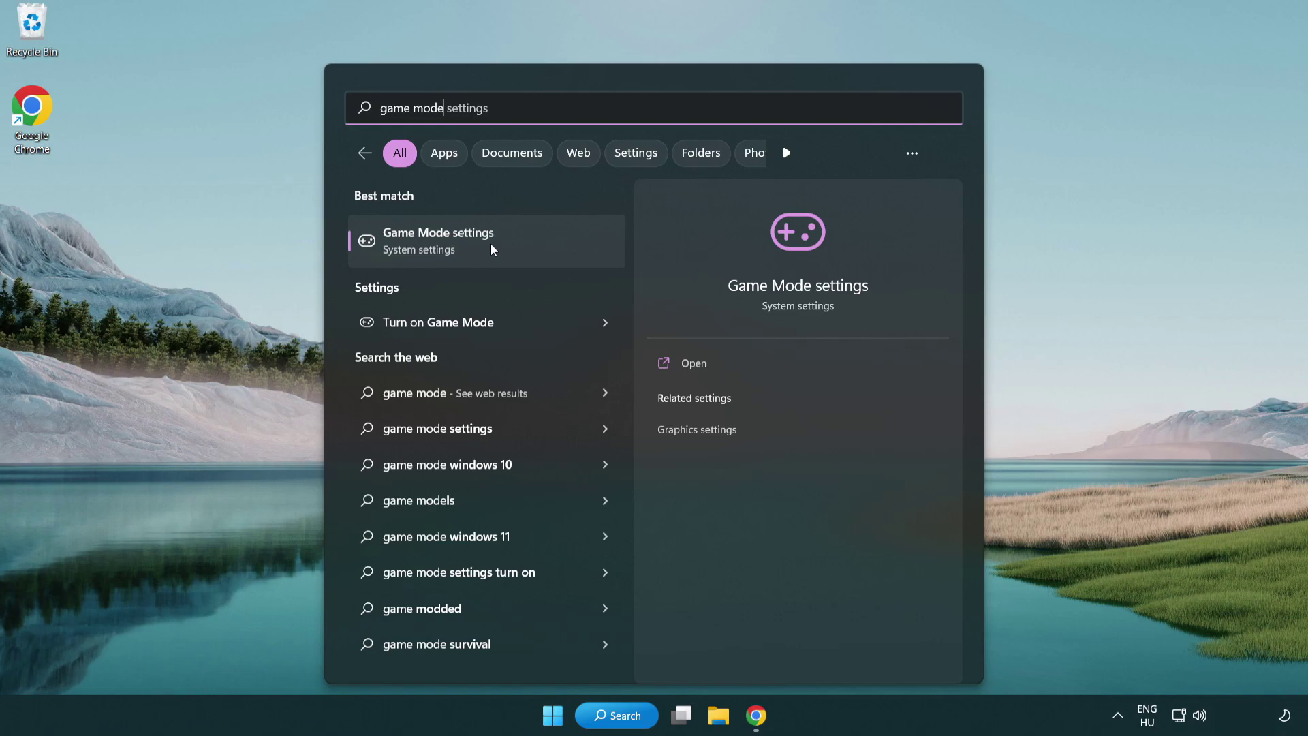
click(492, 246)
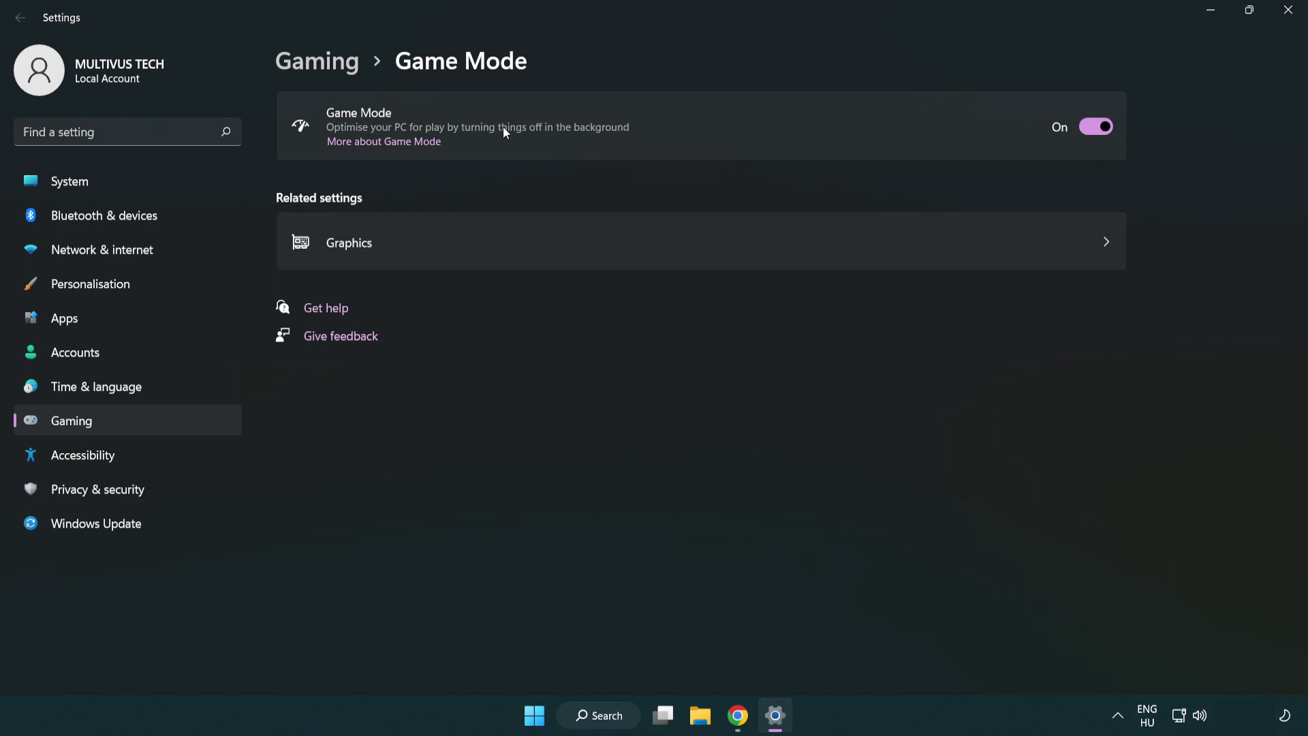
Review the Xbox Game Bar settings under Gaming, then close Settings
click(339, 70)
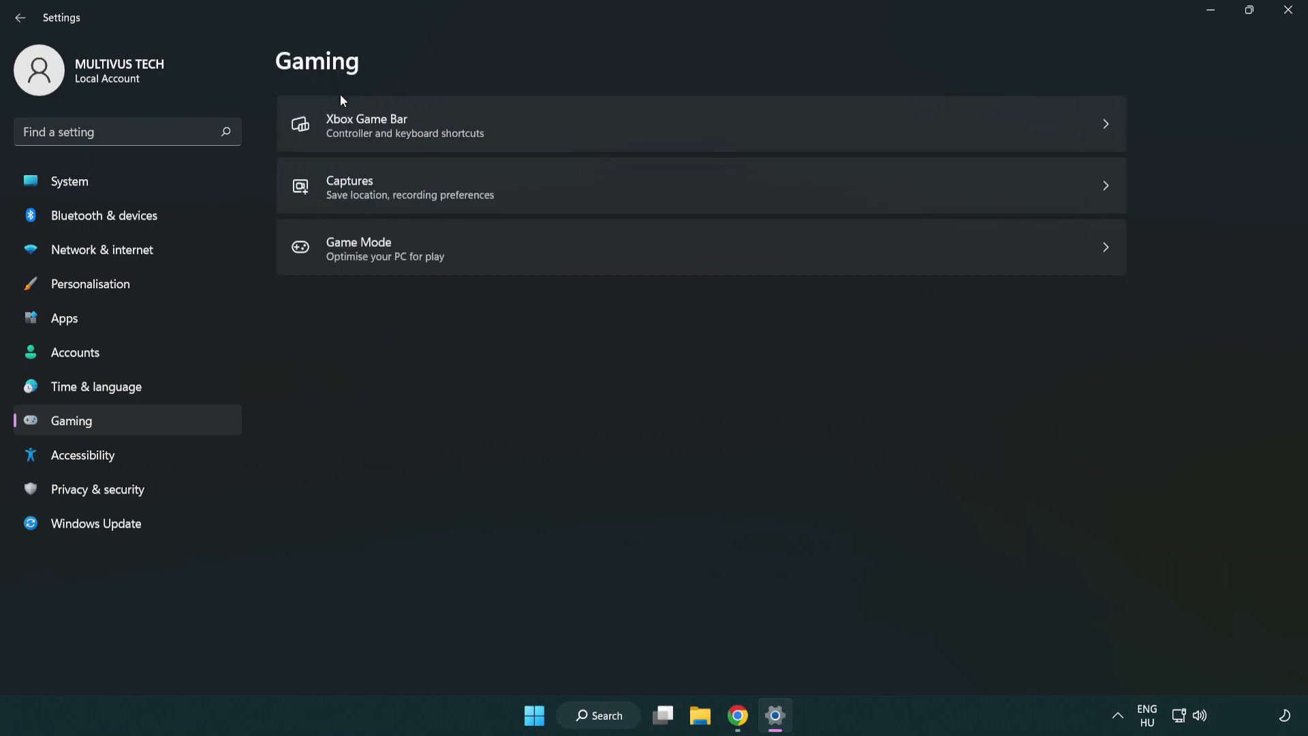
click(579, 127)
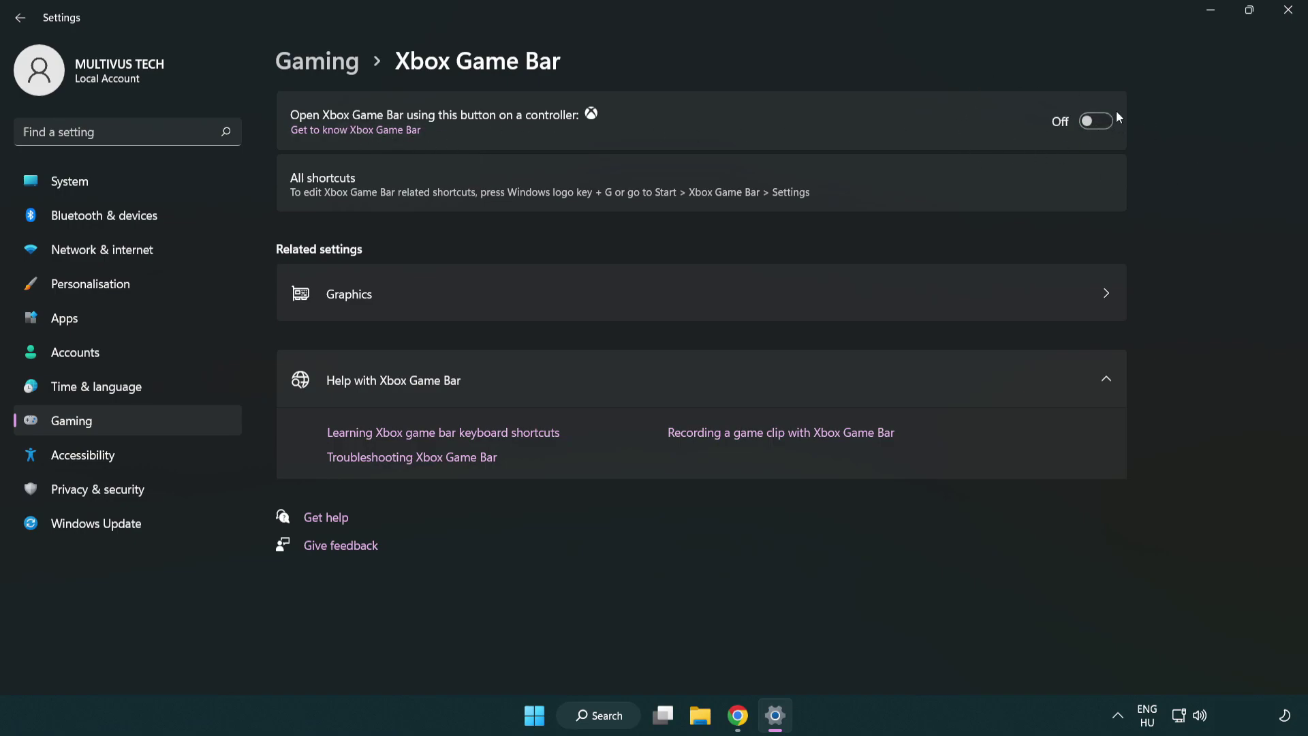
click(1288, 18)
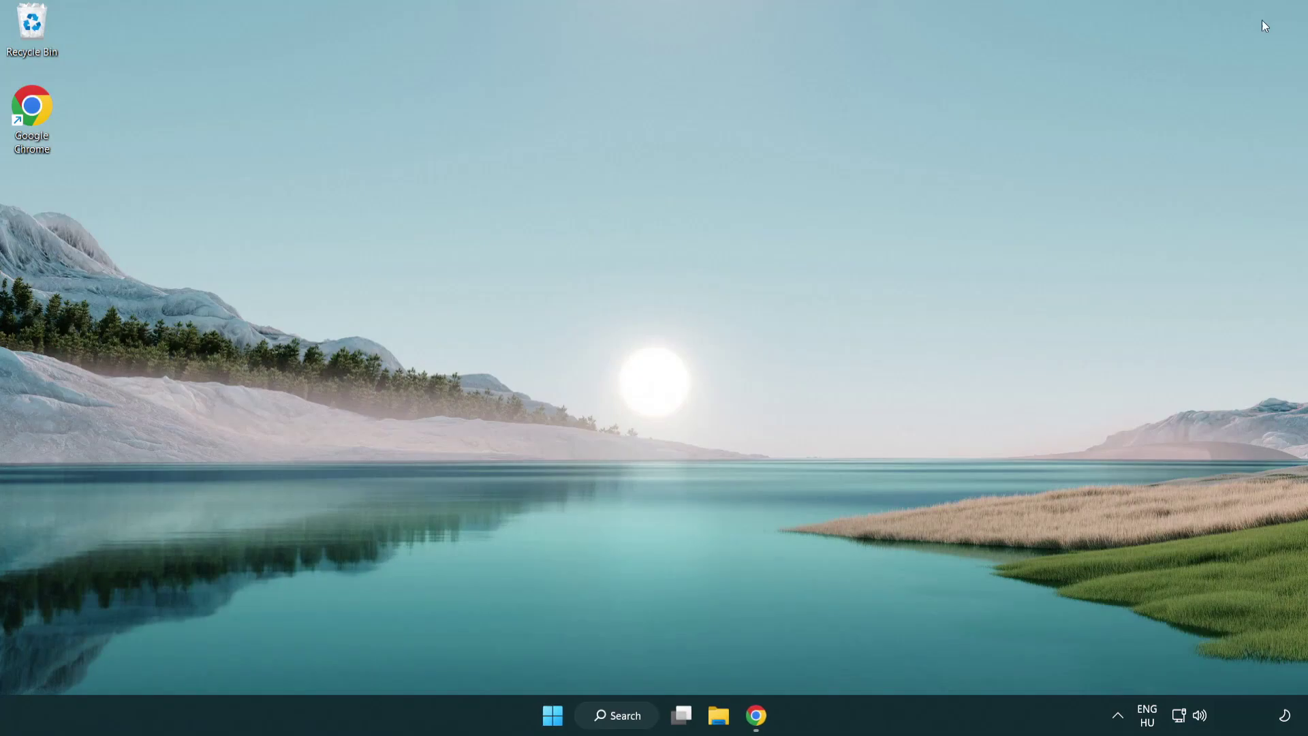
Open Task Manager from the Start right-click menu and end Google Chrome (8)
right_click(554, 716)
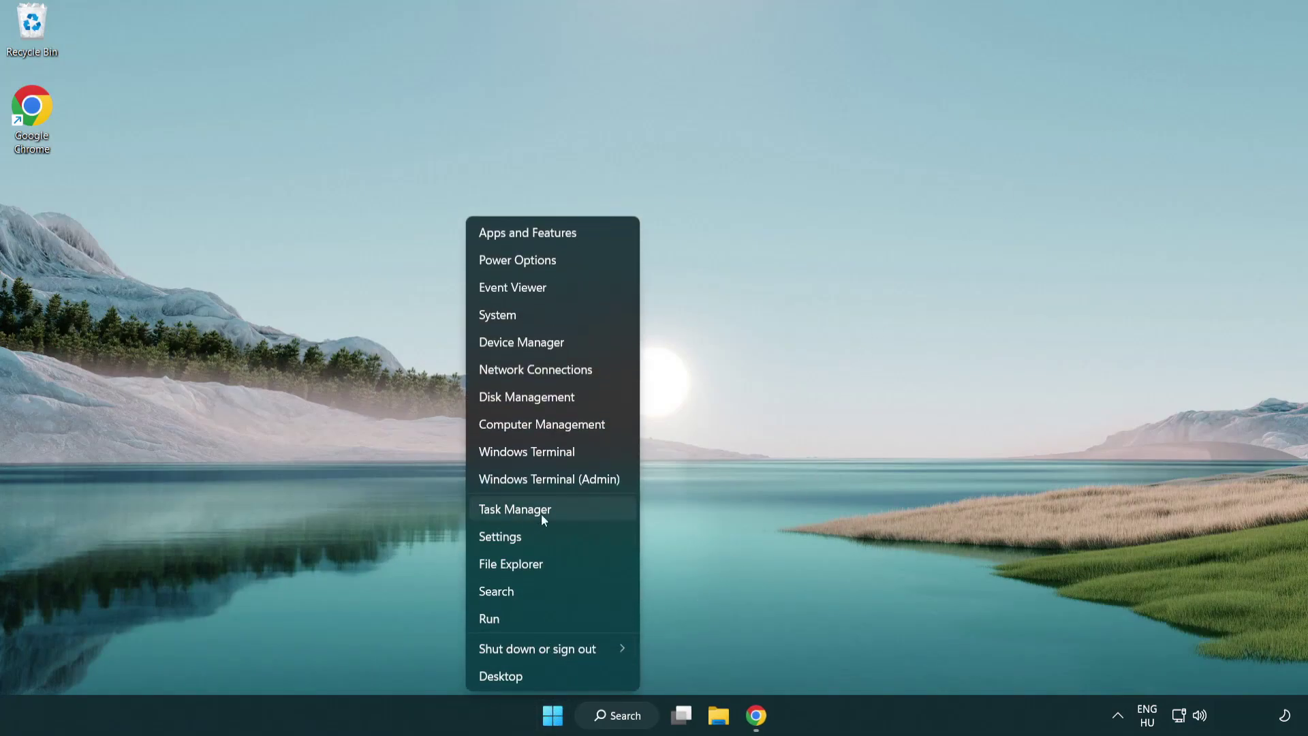
click(573, 513)
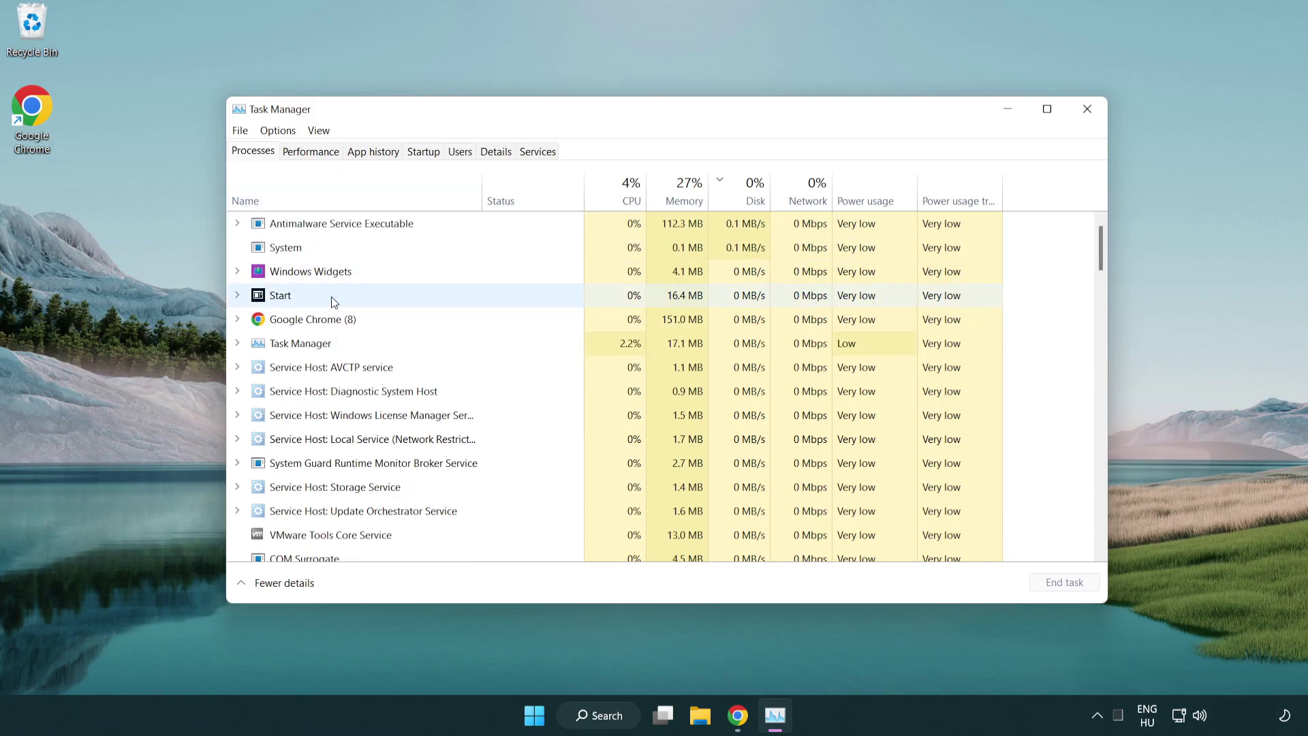
click(334, 320)
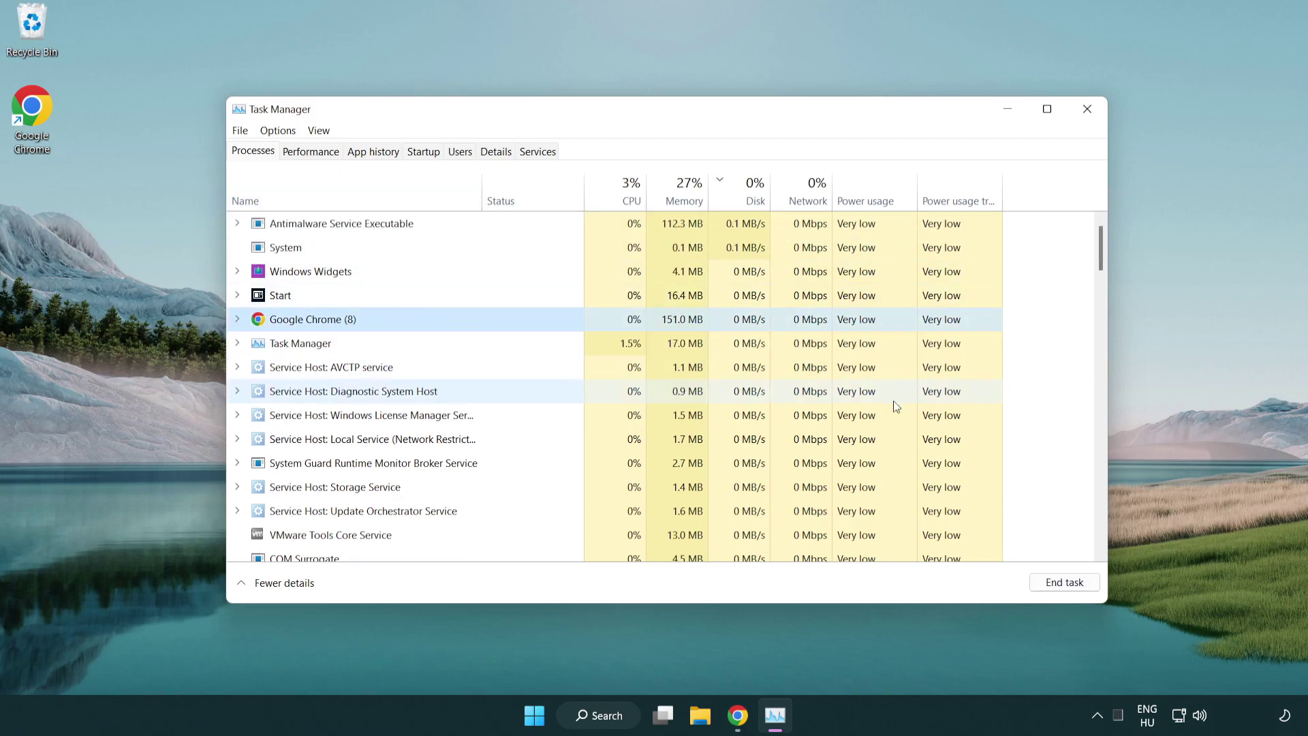
click(1071, 590)
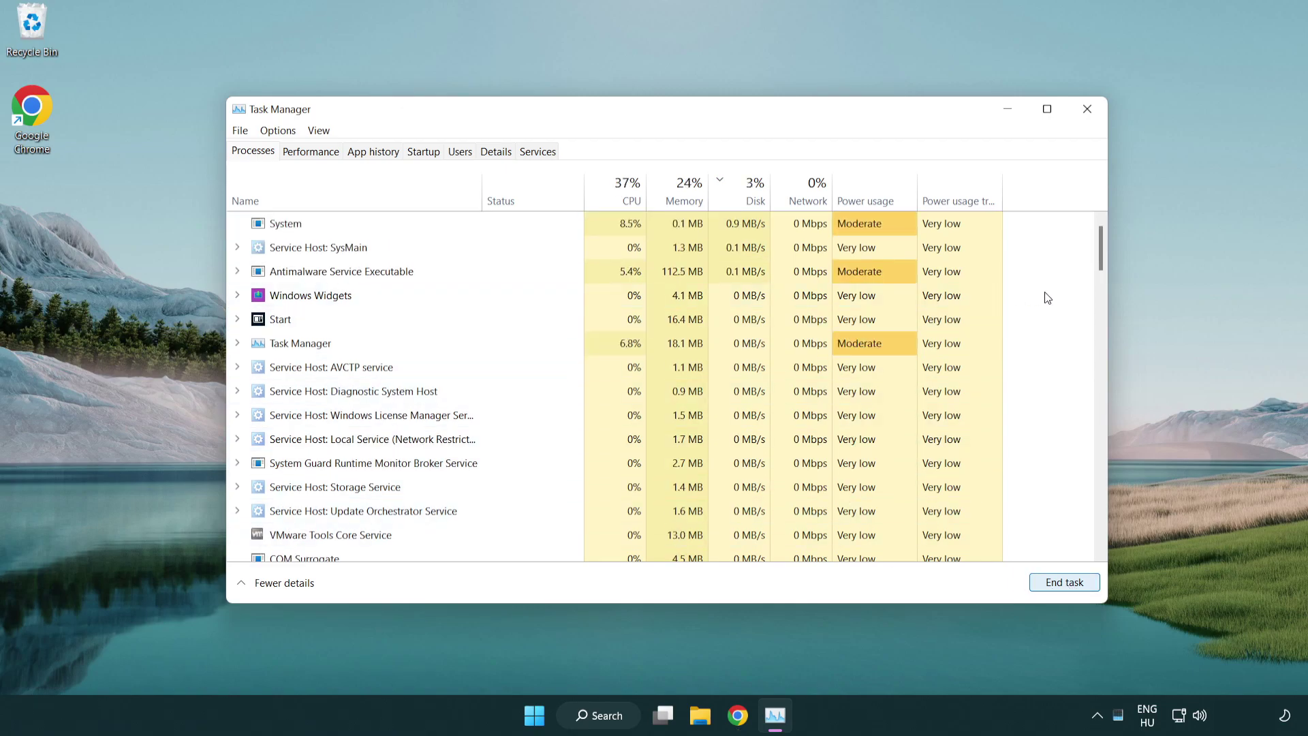
mouse_move(1105, 265)
mouse_down()
mouse_move(1101, 509)
mouse_move(1094, 235)
mouse_up()
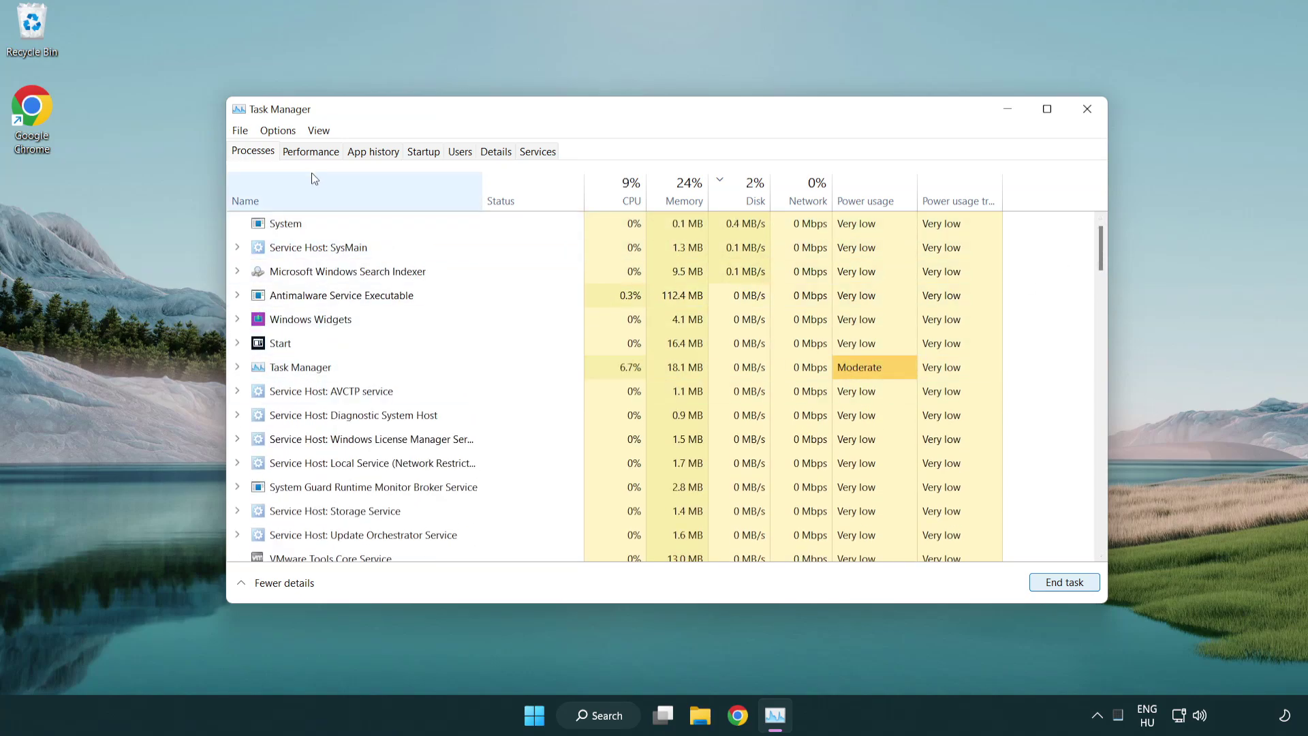
Disable Cortana, Phone Link and Terminal as startup apps, then close Task Manager
click(431, 156)
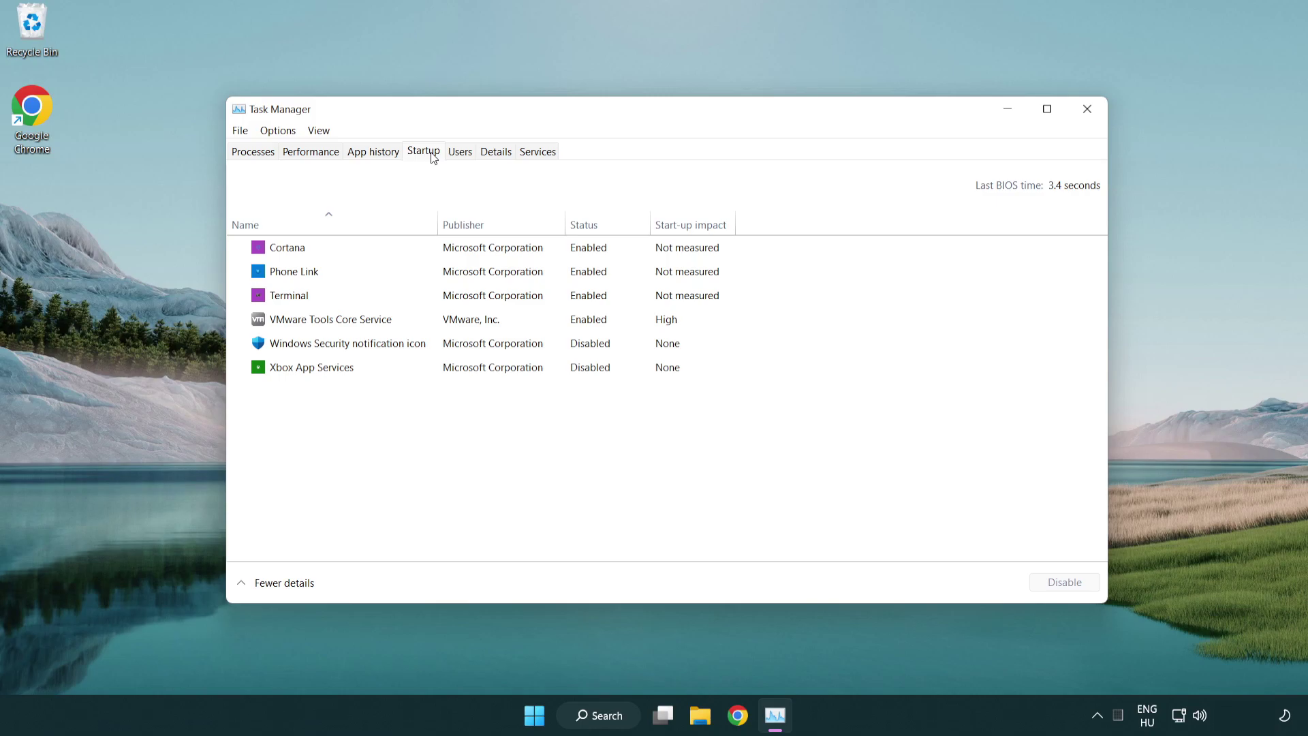
click(469, 254)
click(1064, 582)
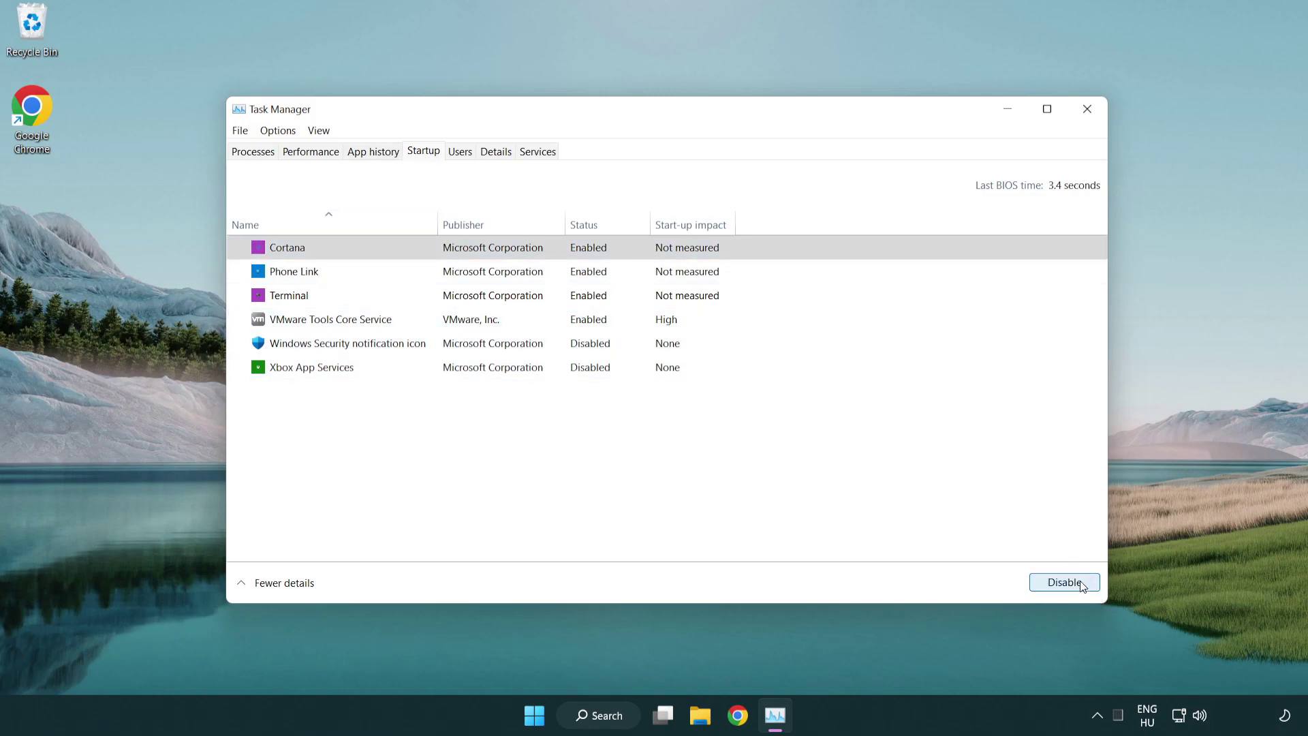
click(521, 273)
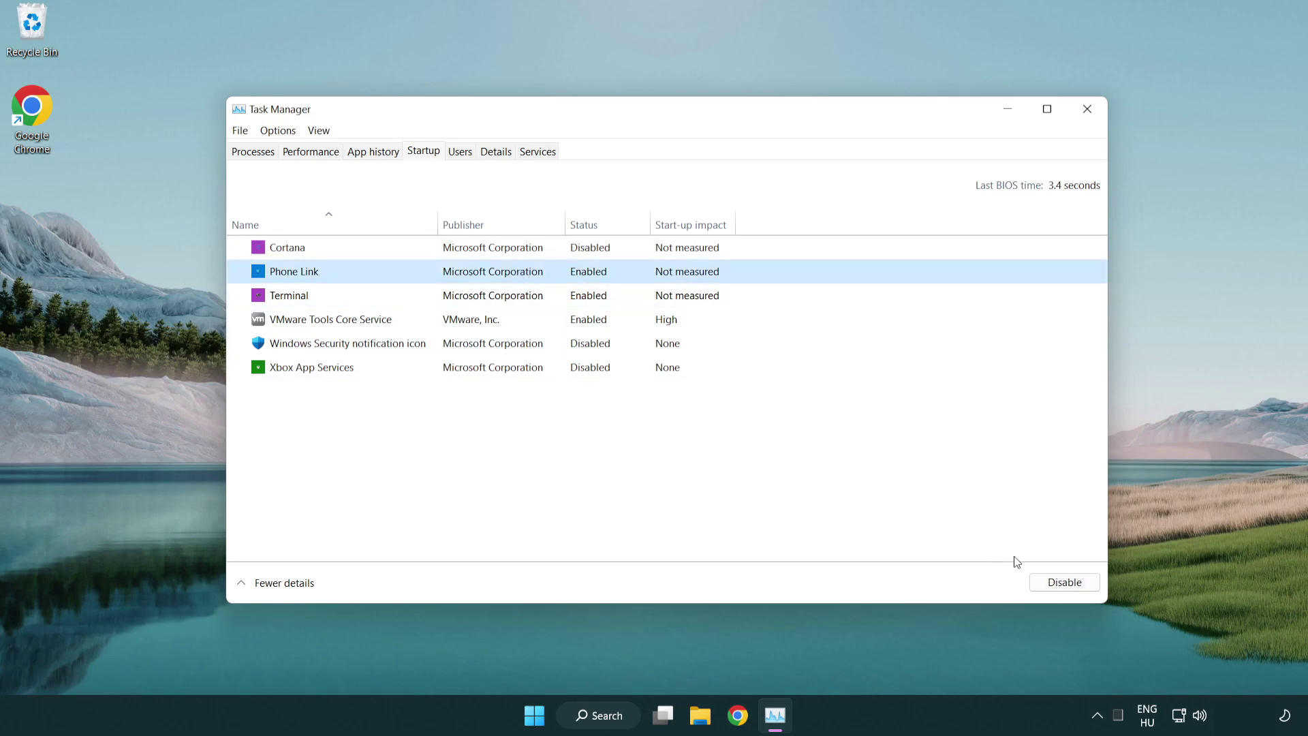
click(1062, 584)
click(444, 301)
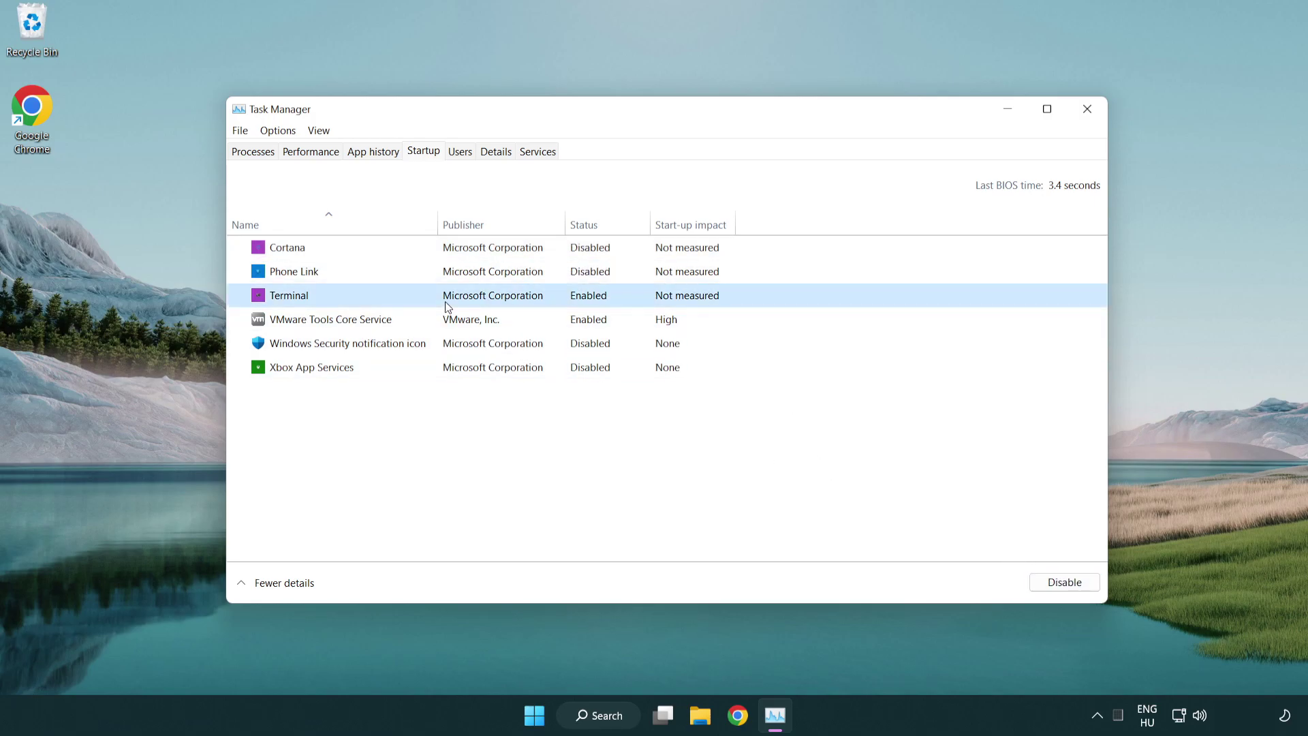
click(1089, 587)
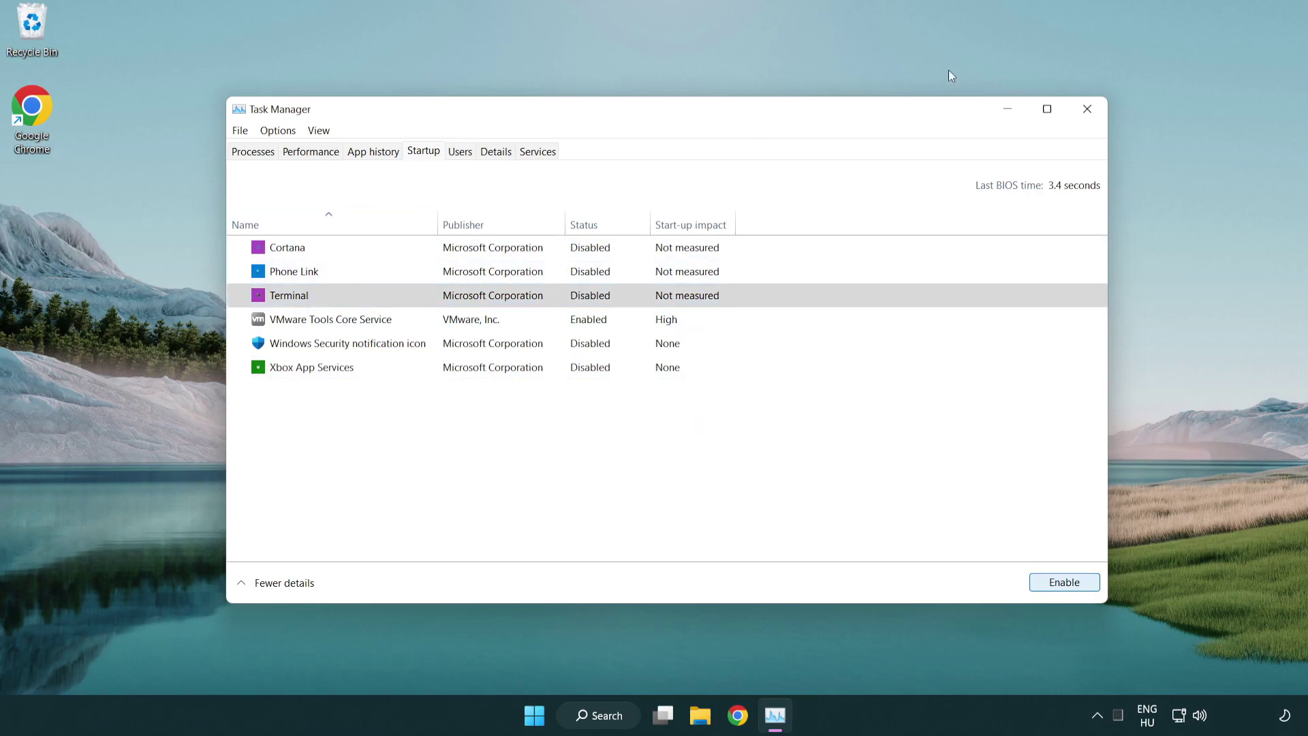
click(1093, 114)
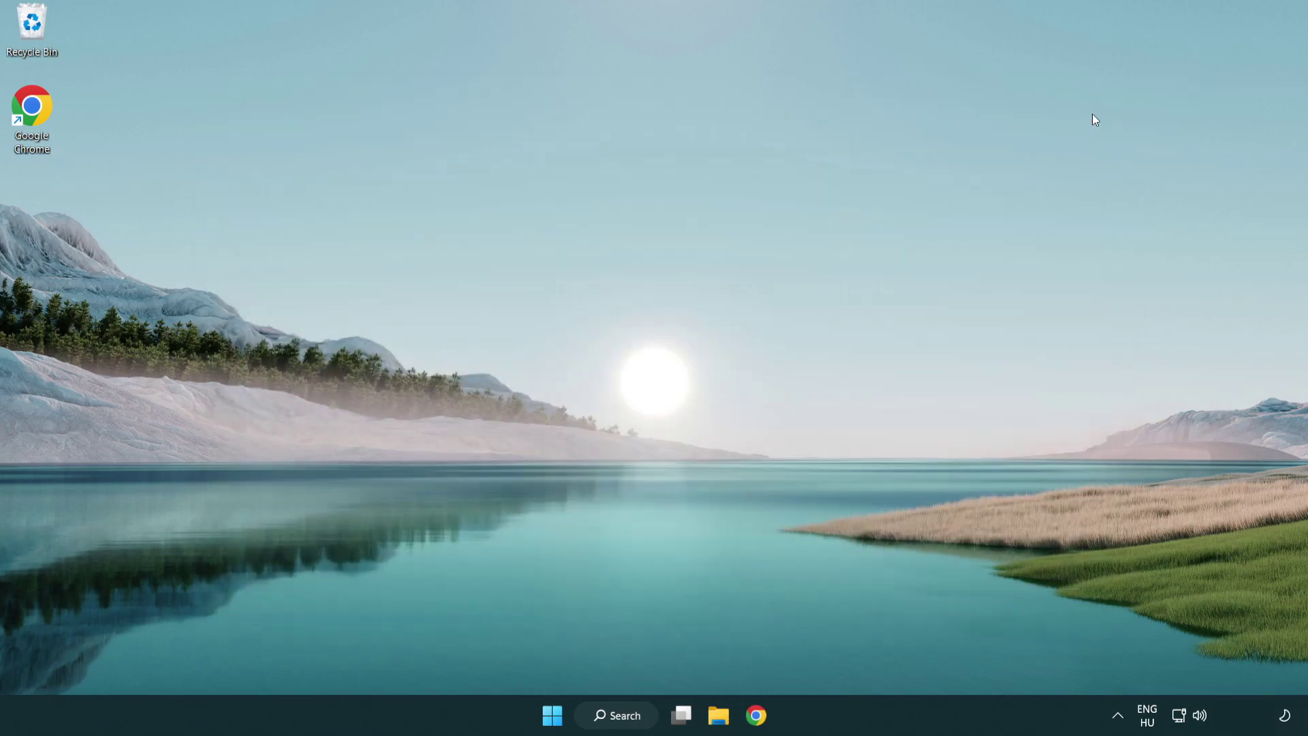
Run a Windows Update check, confirm the PC is up to date, and close Settings
click(618, 715)
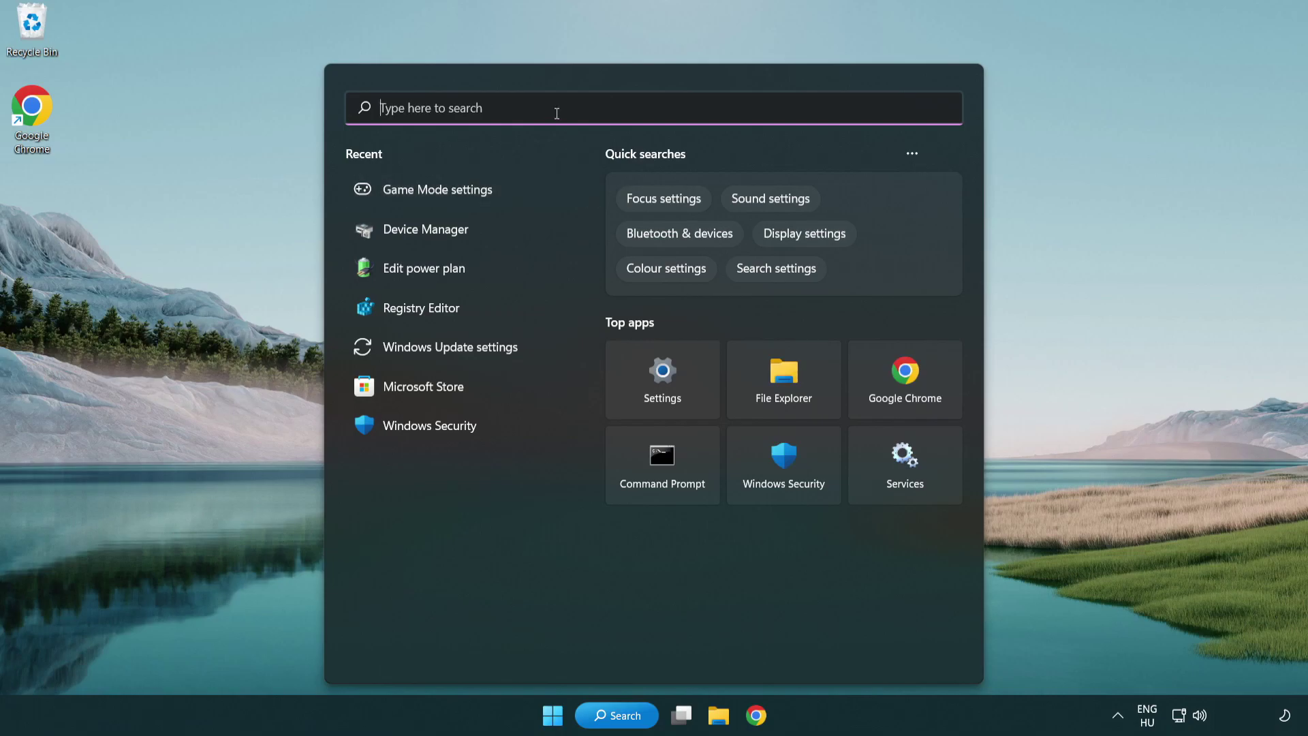
text(update)
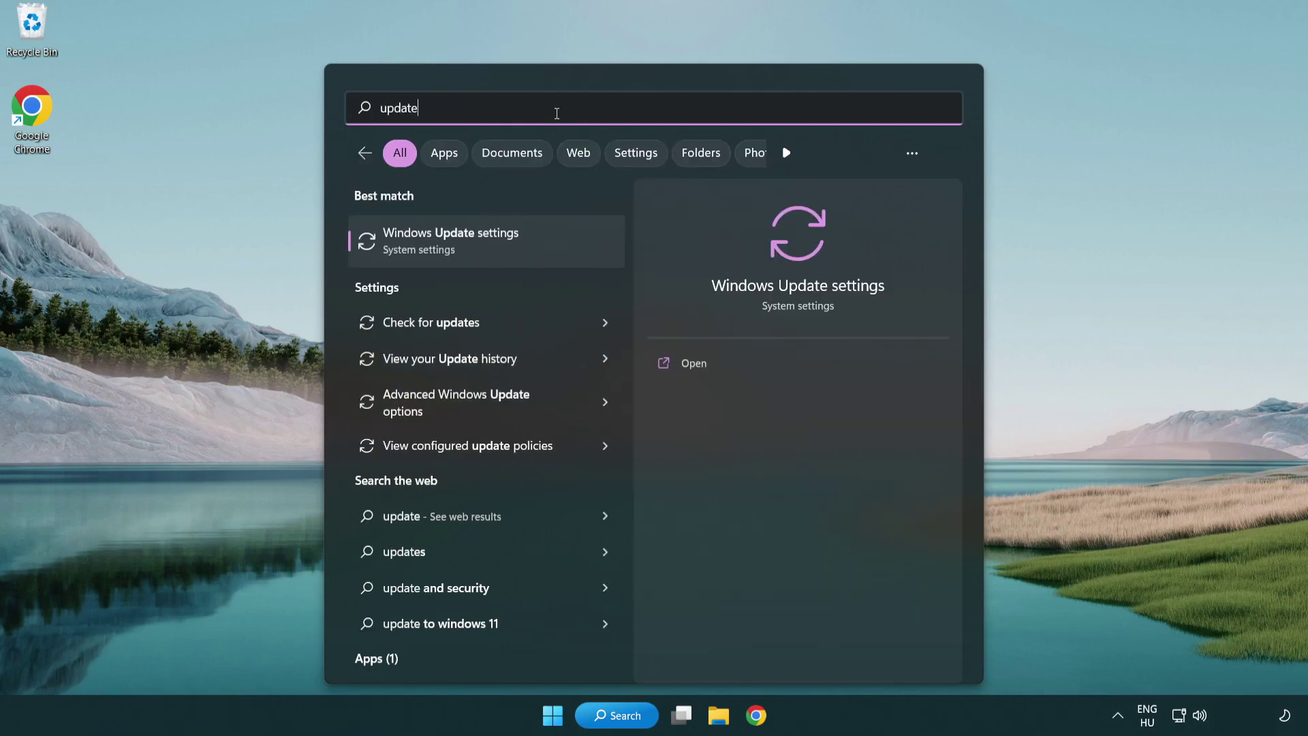
click(506, 254)
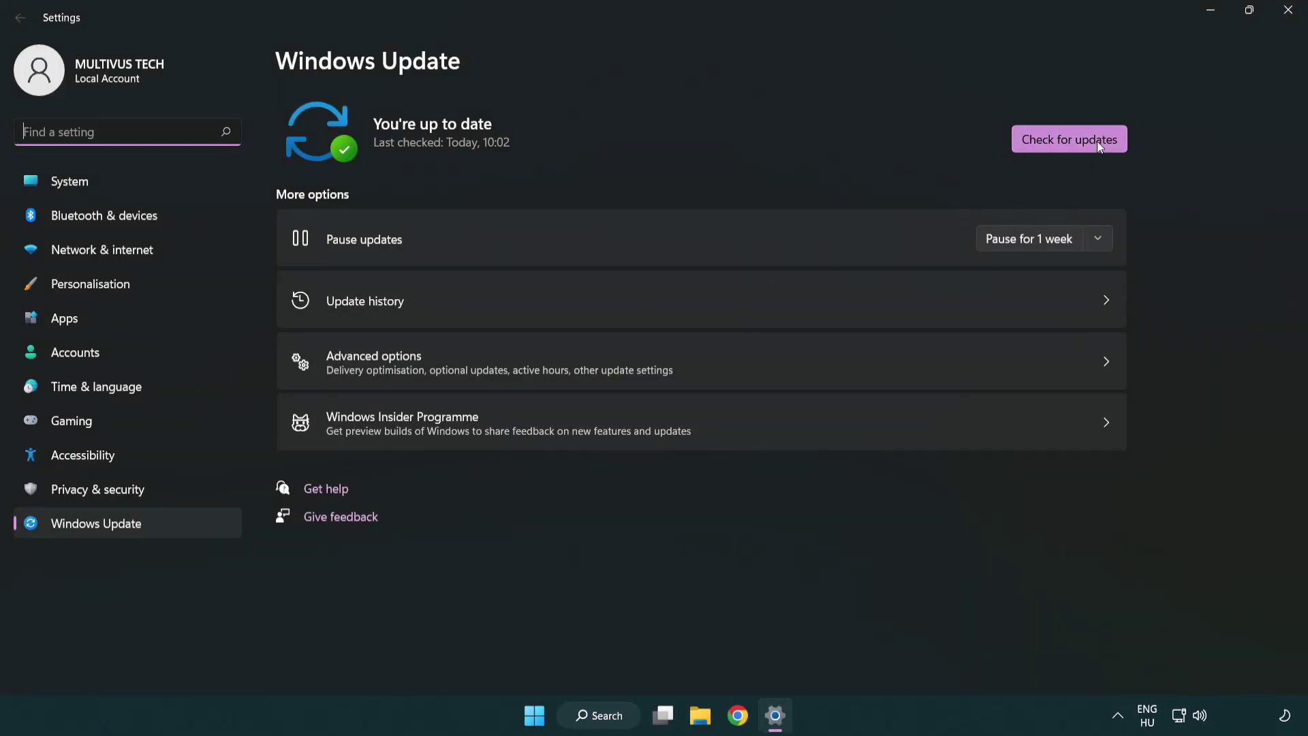
click(1078, 139)
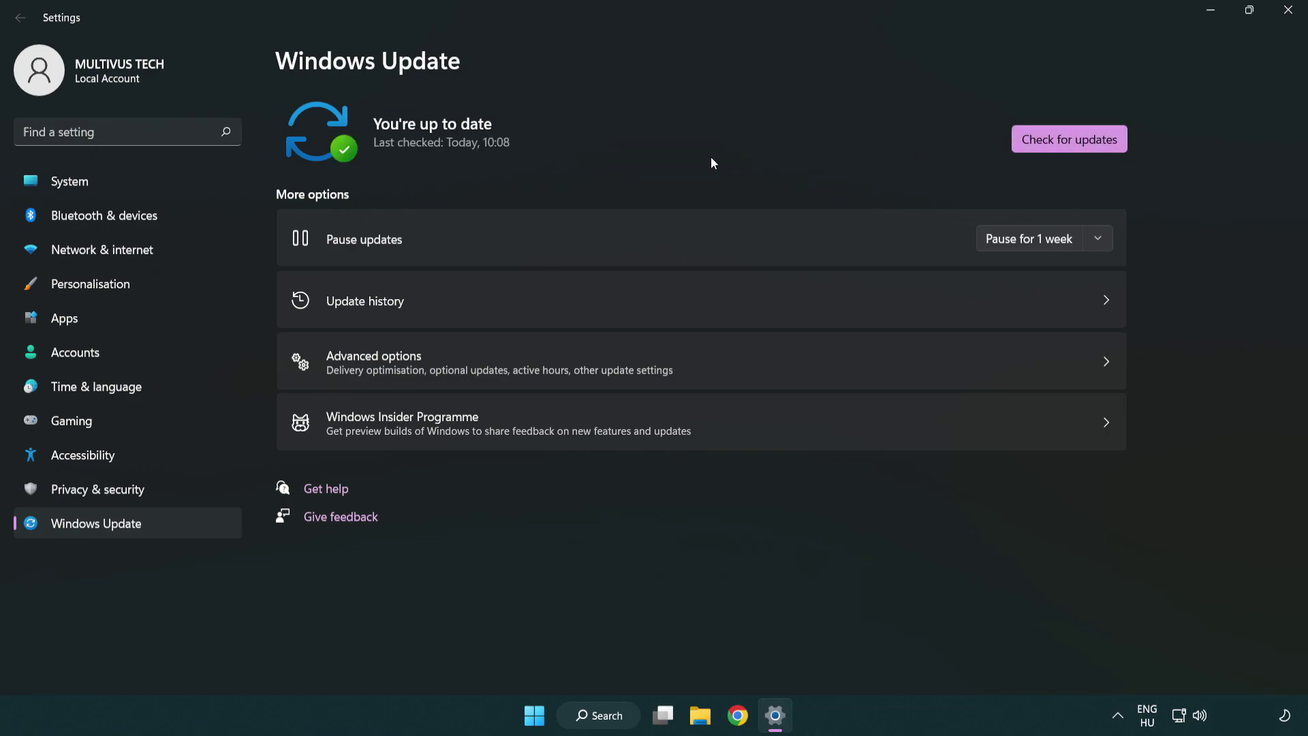
click(1287, 11)
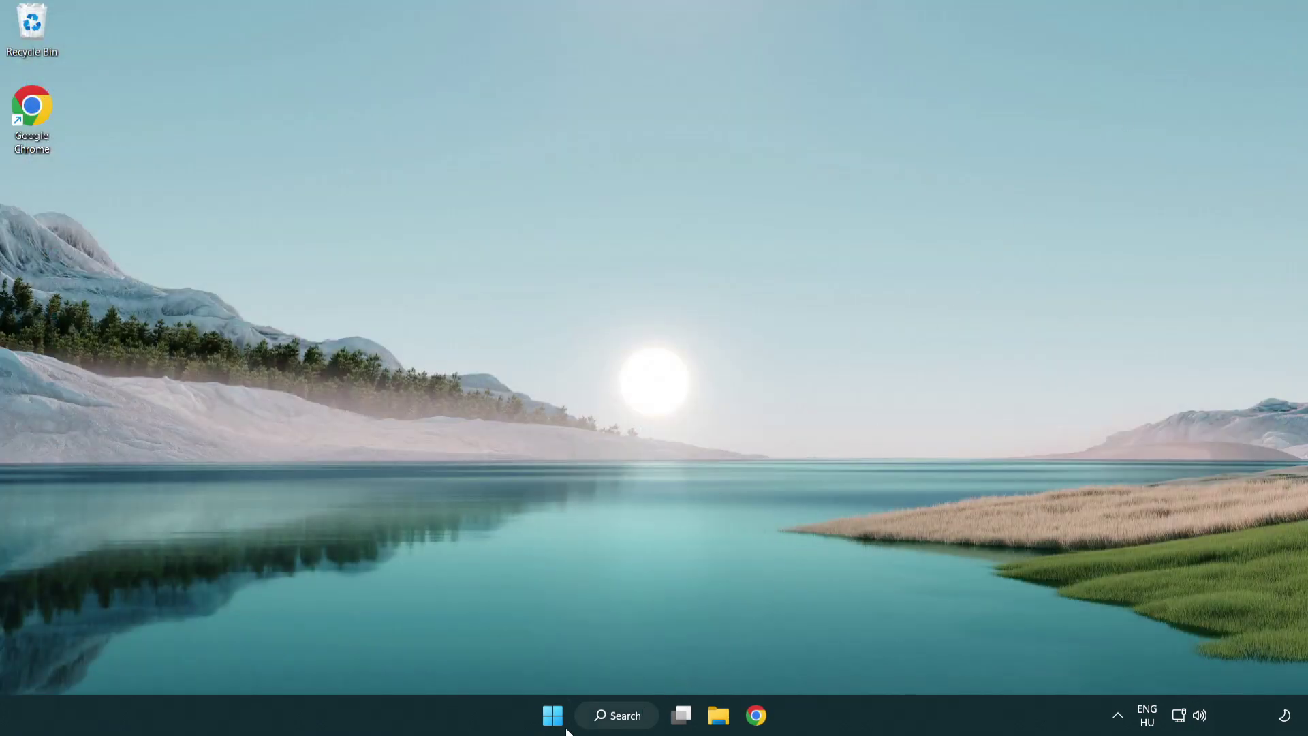
Open regedit and navigate to HKEY_CURRENT_USER\System\GameConfigStore
click(617, 719)
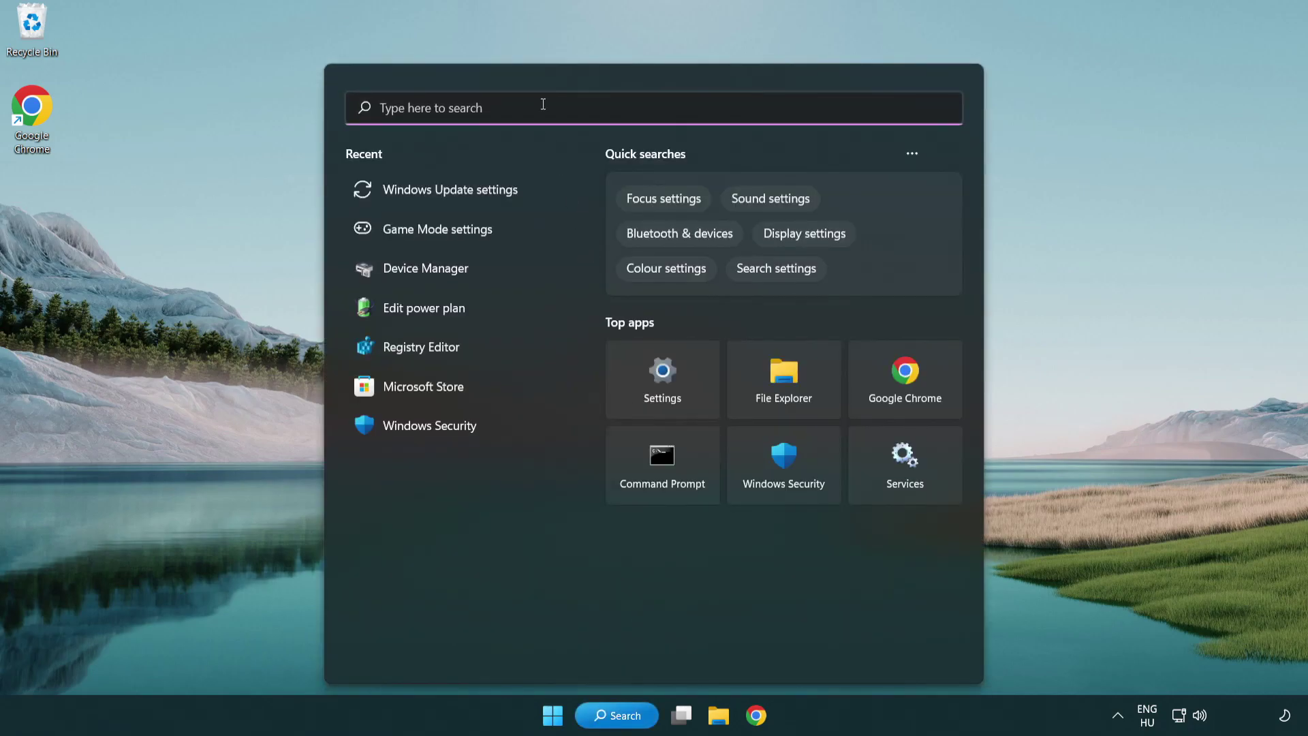
text(regedit)
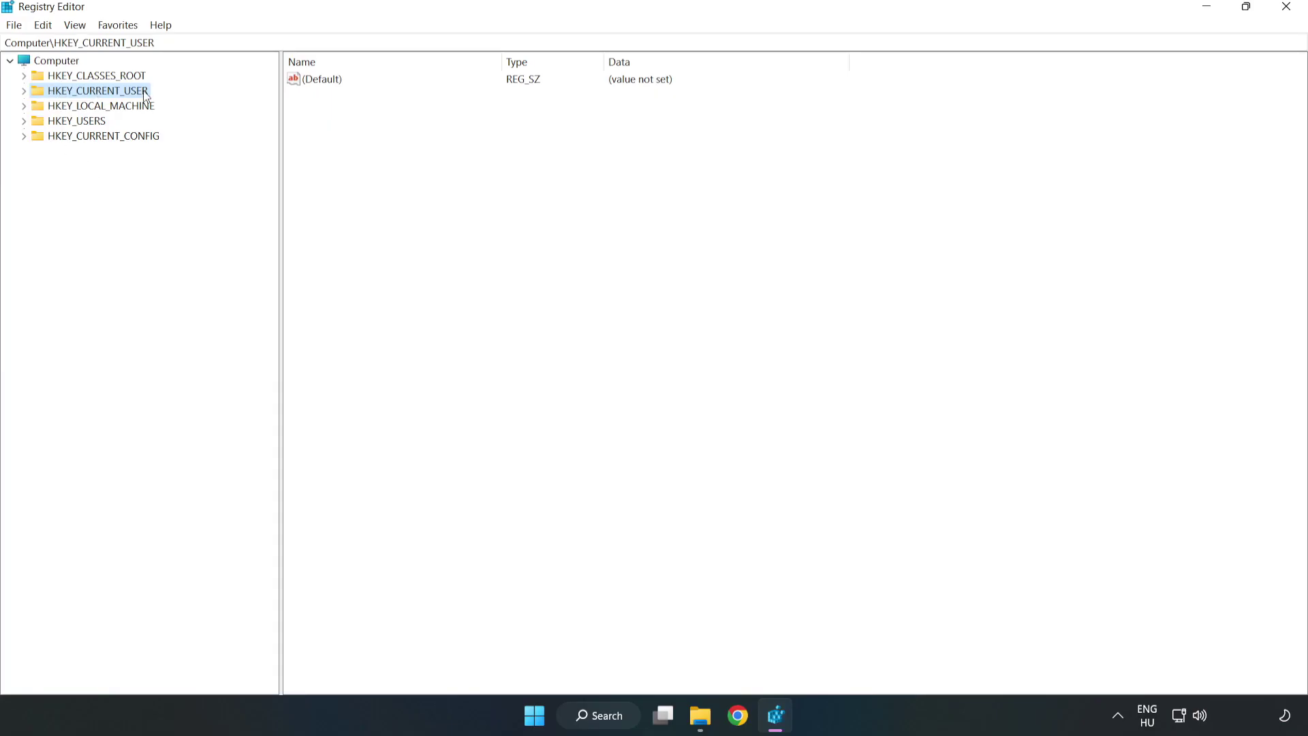
click(25, 91)
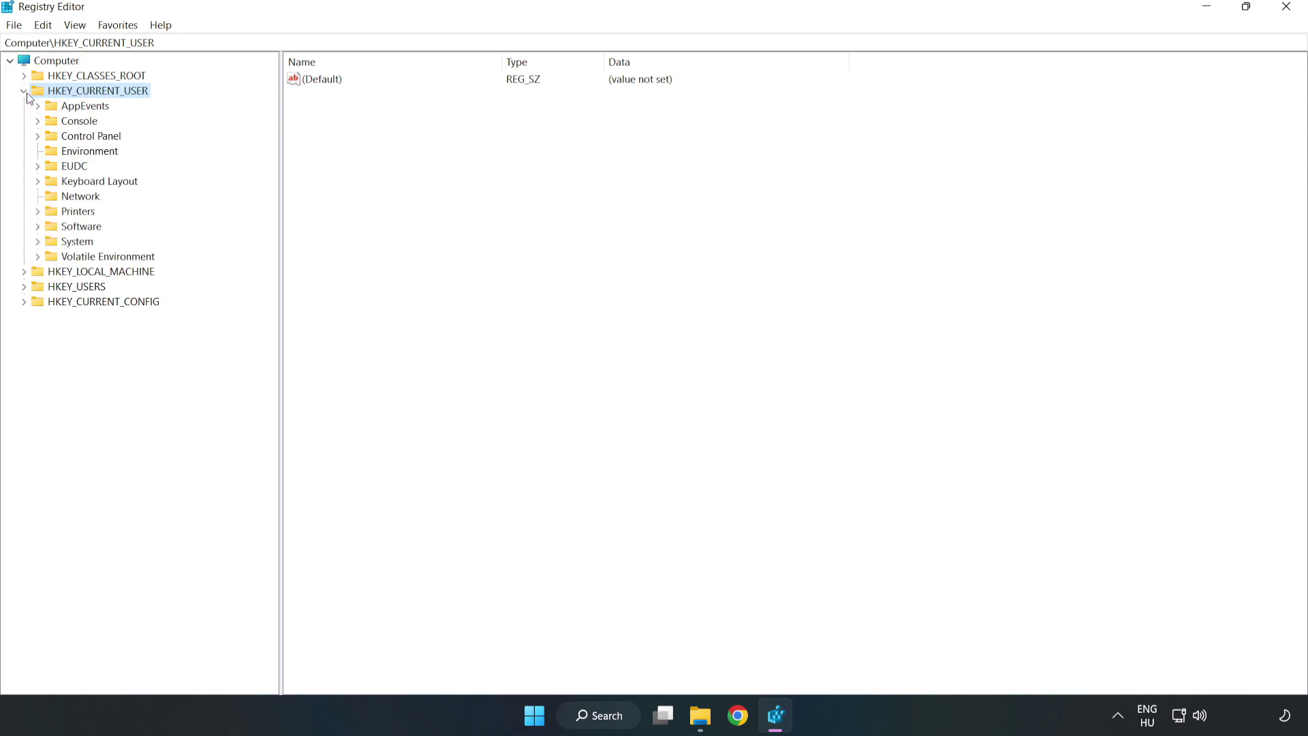
click(38, 242)
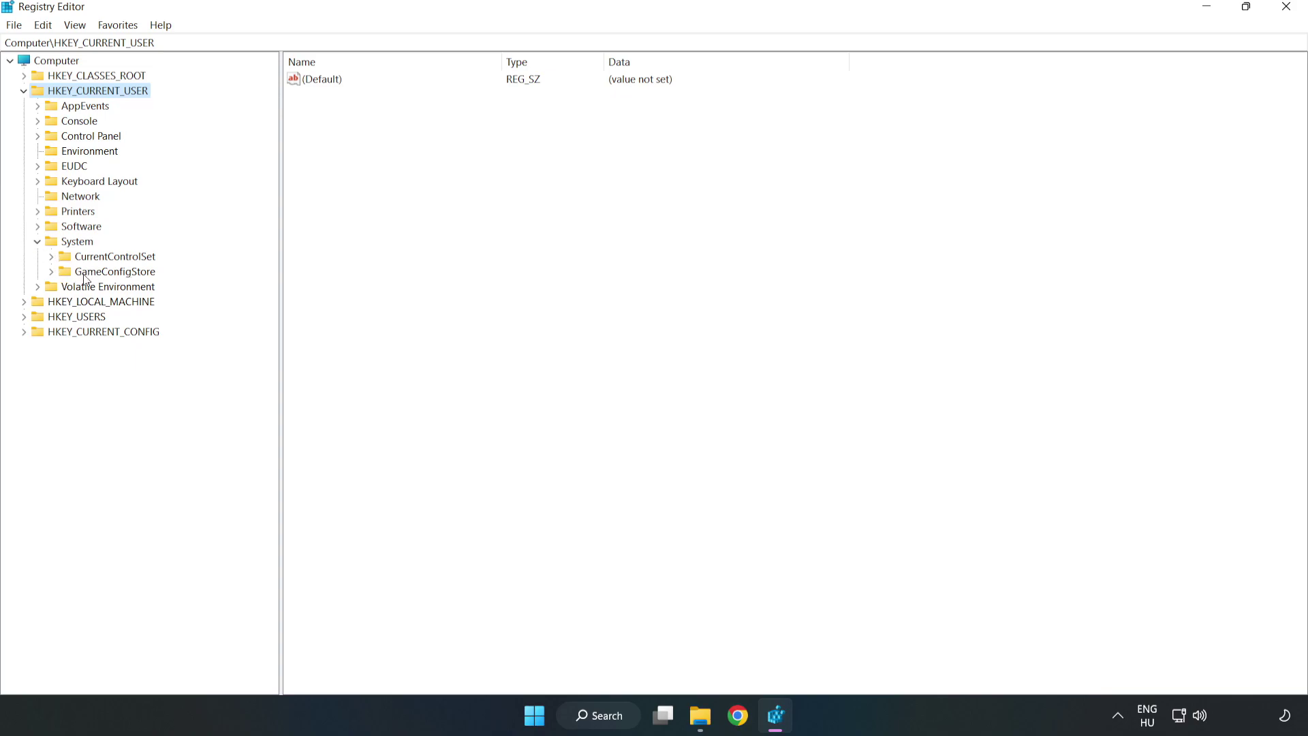
click(109, 273)
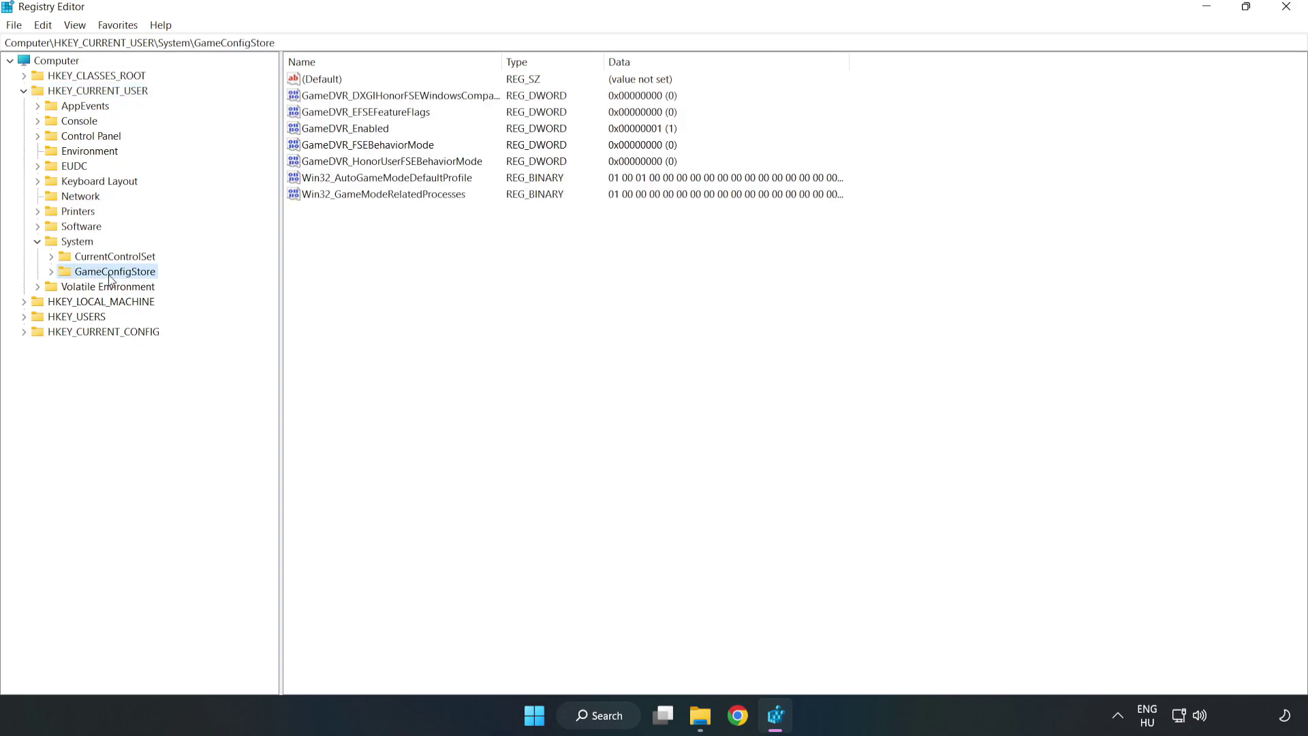
Change the GameDVR_Enabled value data from 1 to 0
click(319, 131)
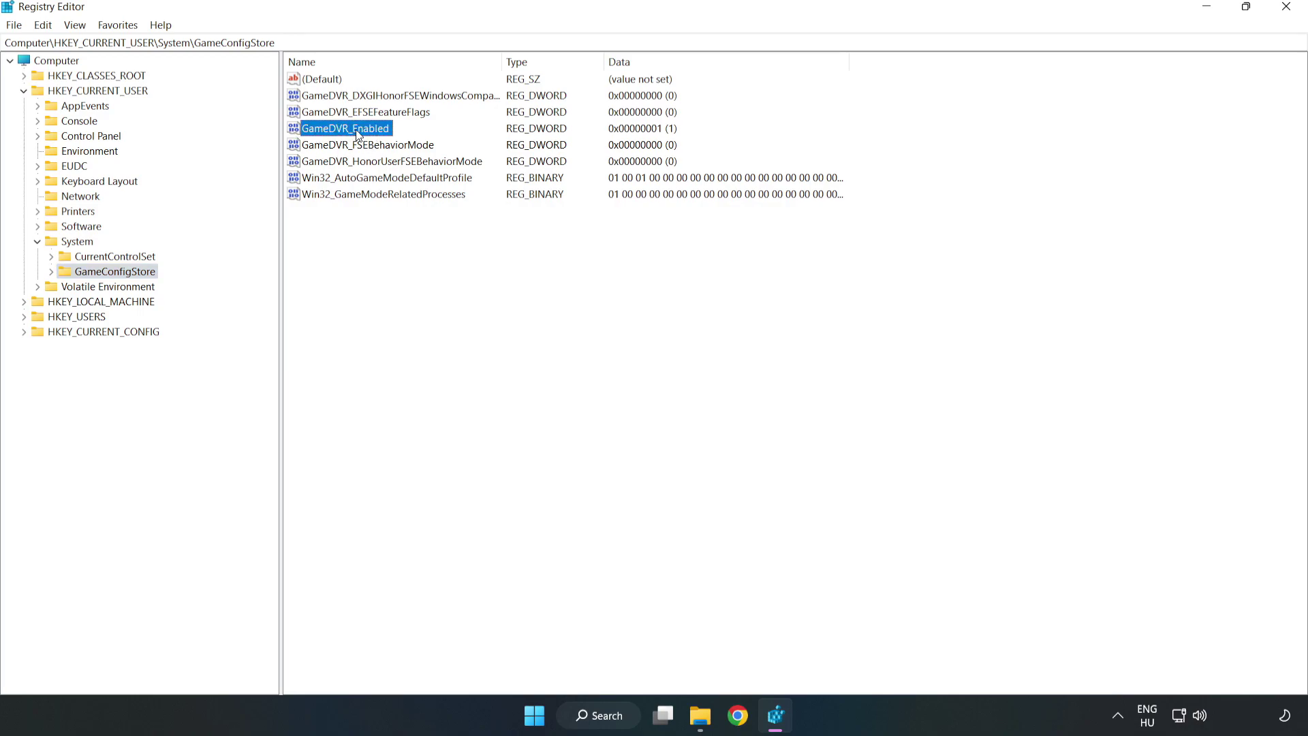
right_click(357, 134)
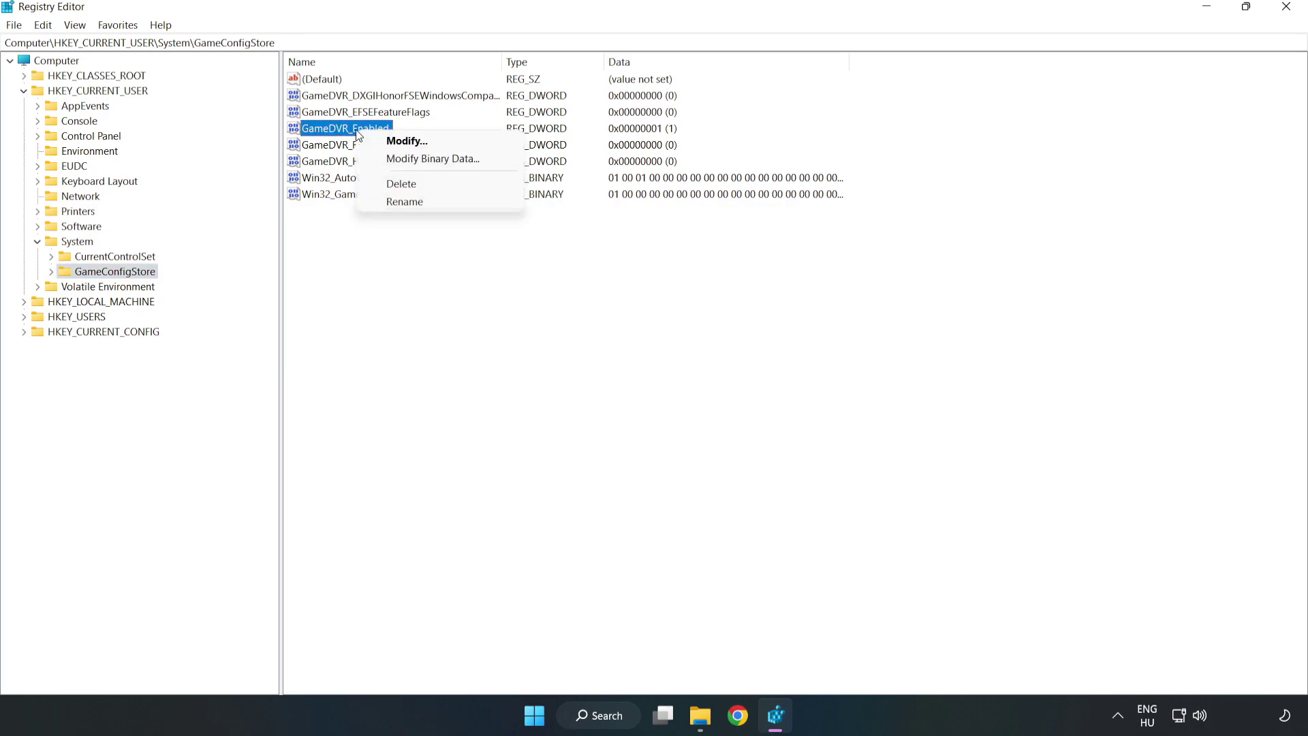
click(418, 147)
drag(334, 128, 733, 280)
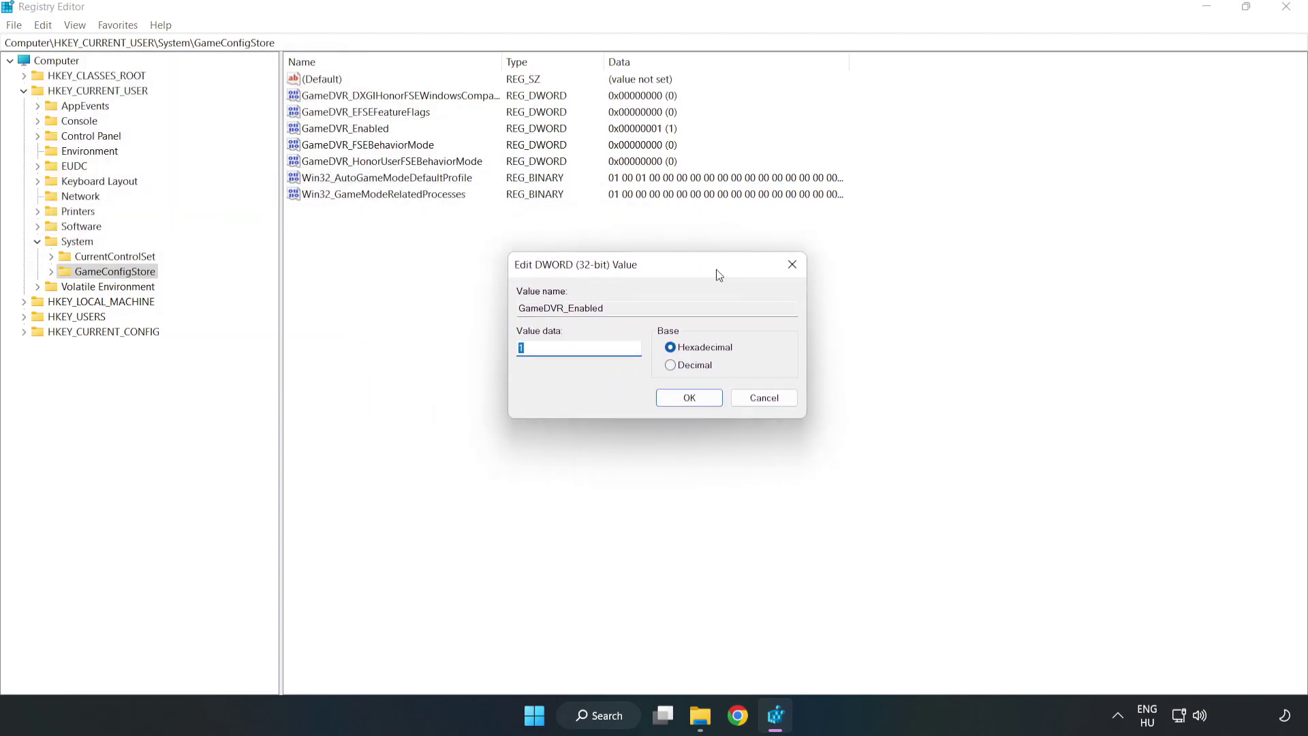
click(546, 354)
drag(546, 355, 455, 349)
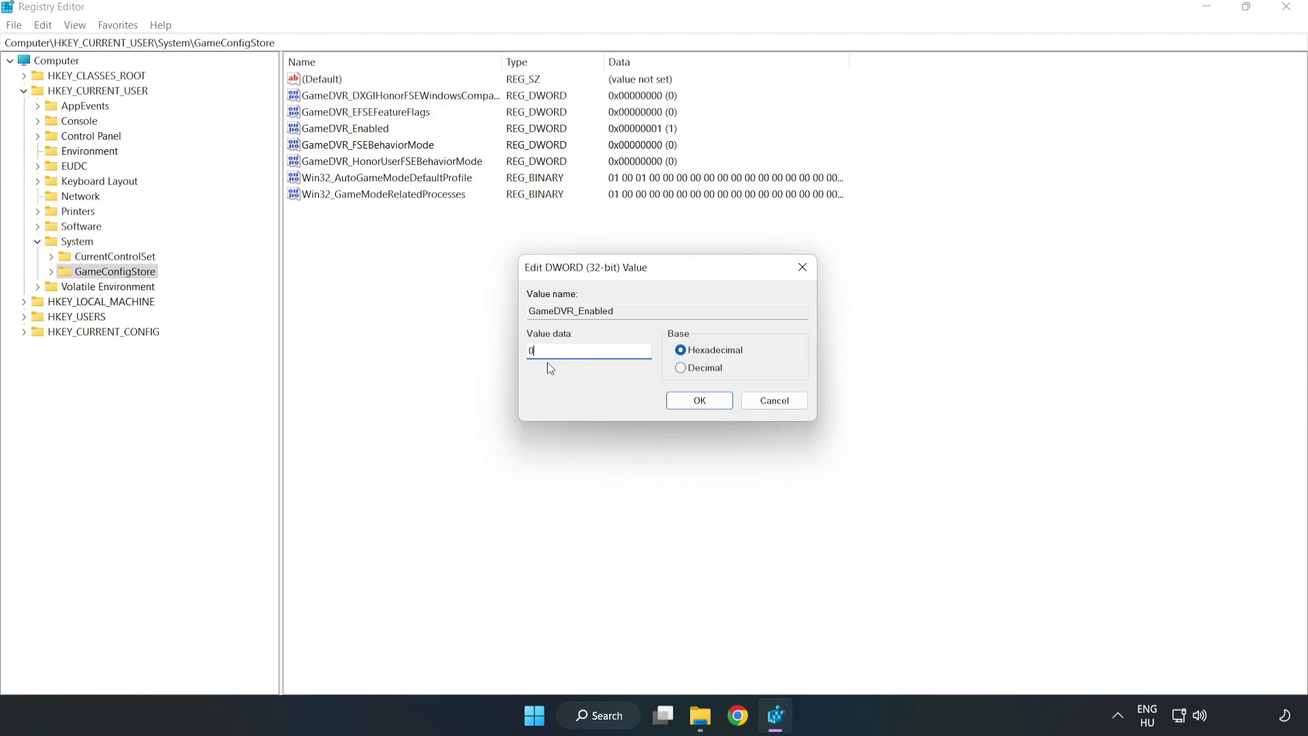
text(0)
click(700, 402)
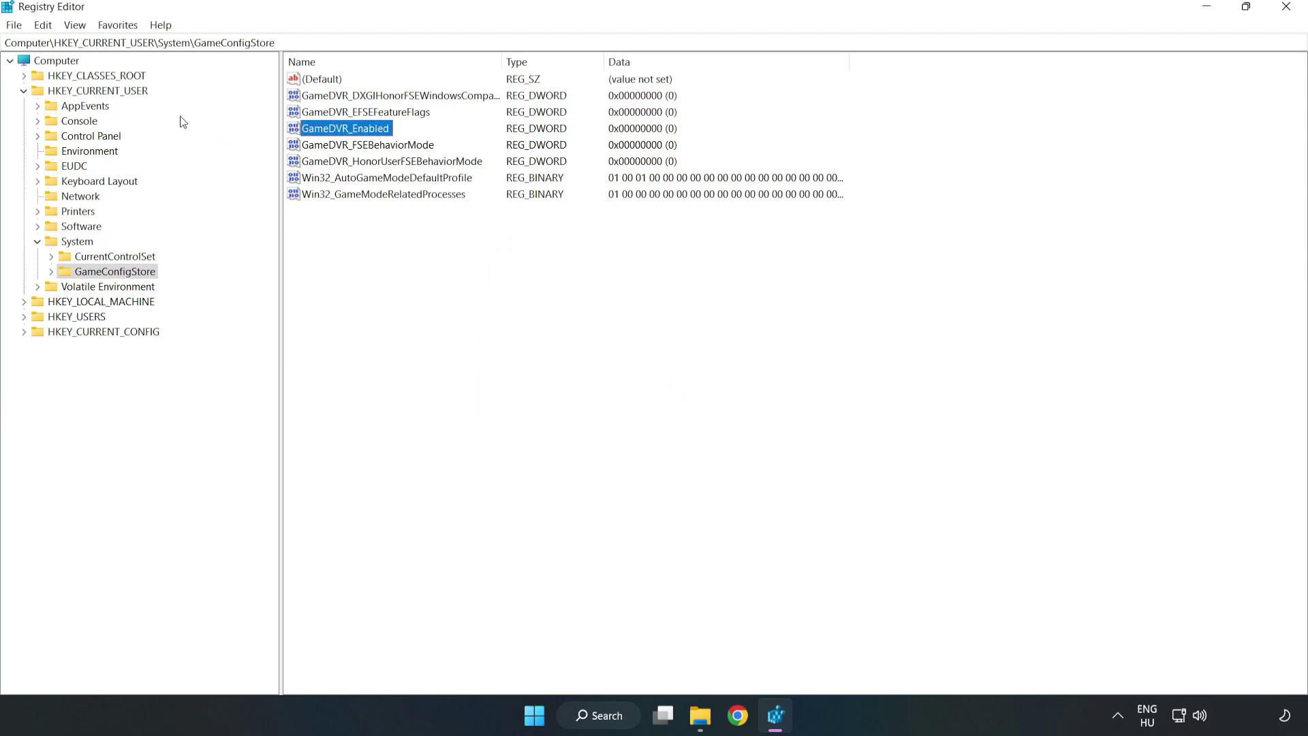
Navigate to HKLM\SOFTWARE\Microsoft\PolicyManager\default\ApplicationManagement to reveal the AllowGameDVR key
click(24, 91)
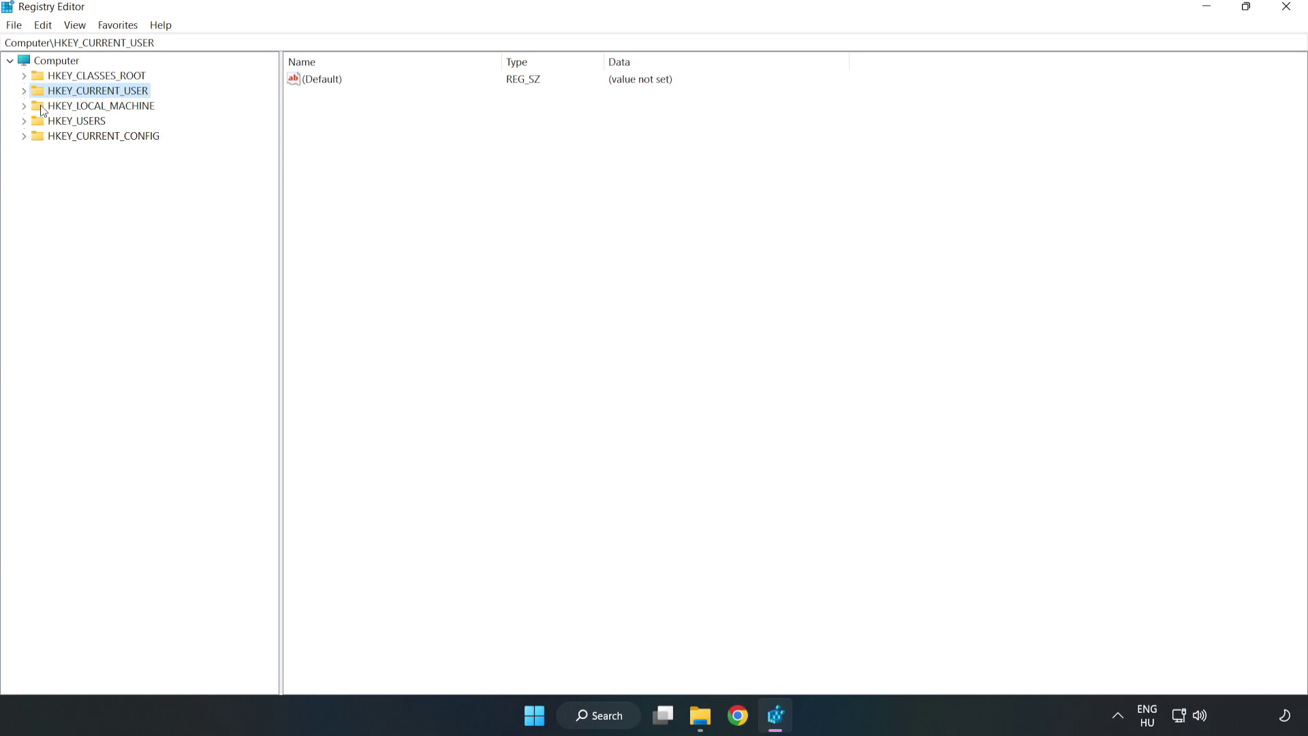
double_click(31, 108)
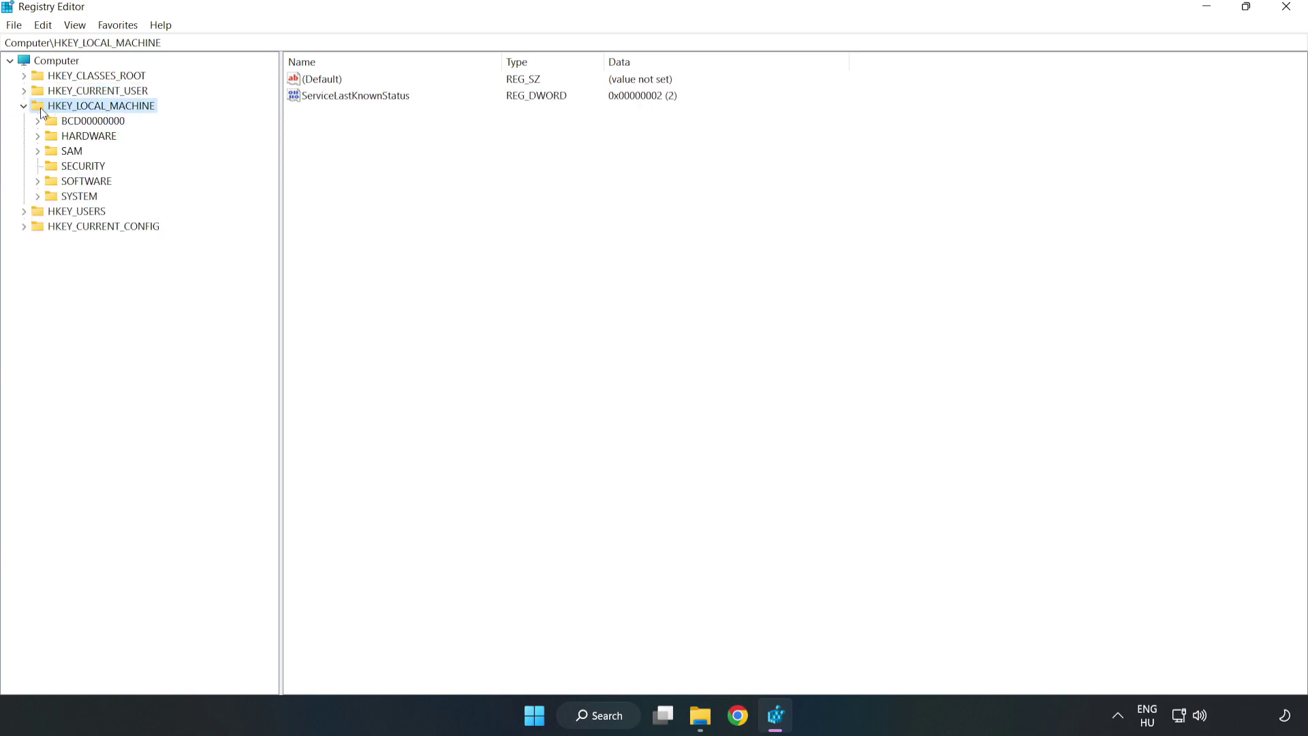
click(39, 182)
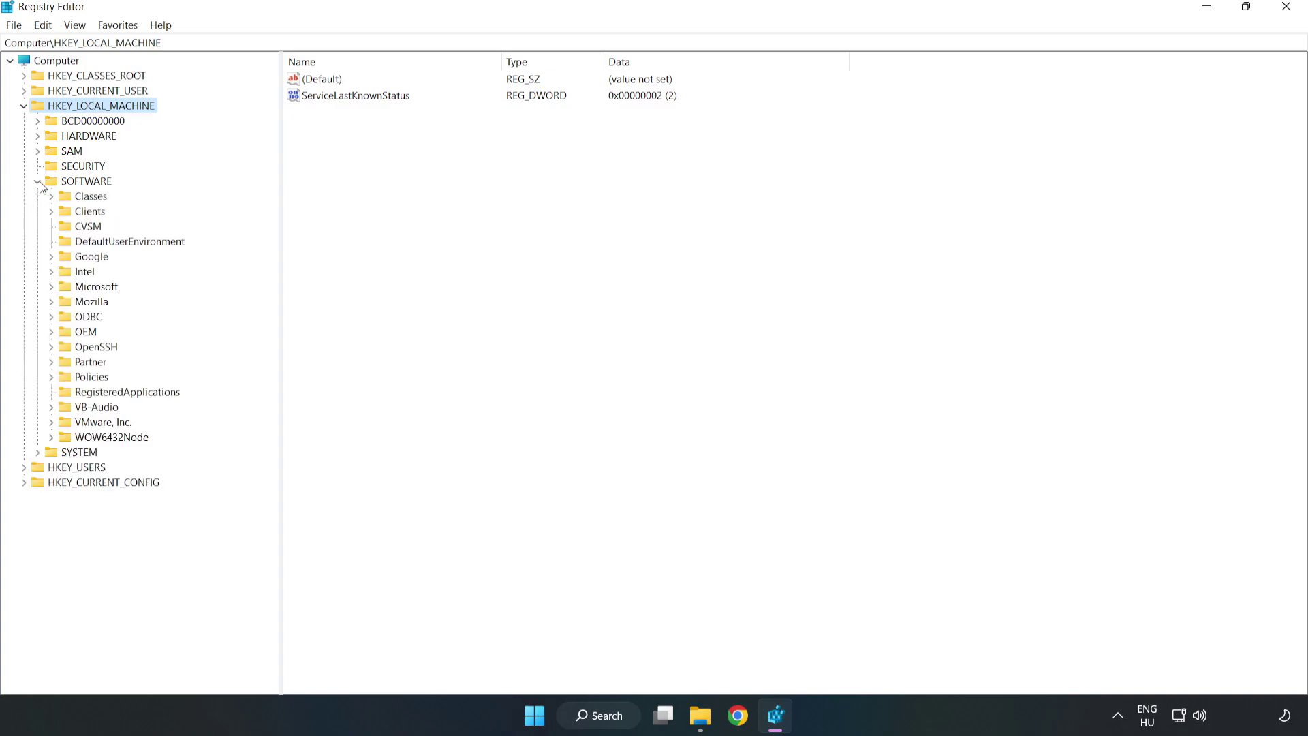
click(51, 289)
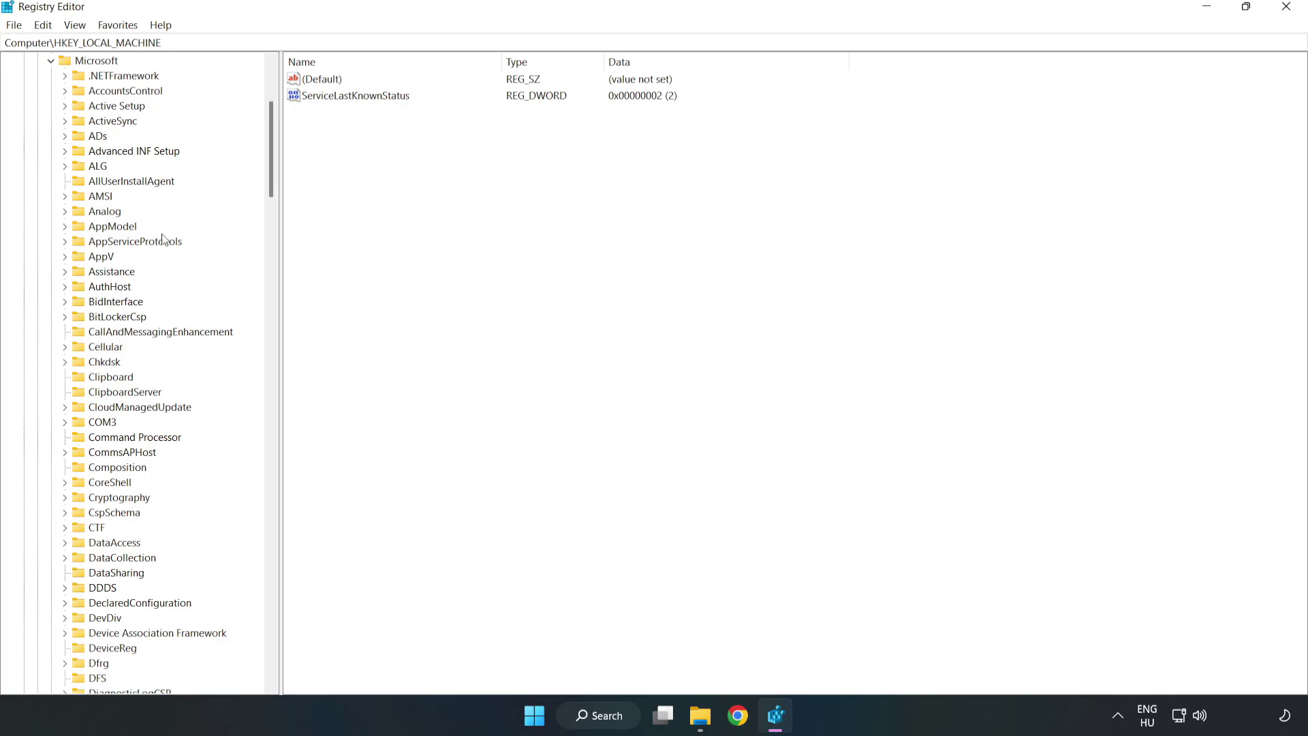
mouse_move(269, 175)
mouse_down()
mouse_move(295, 491)
mouse_move(292, 478)
mouse_up()
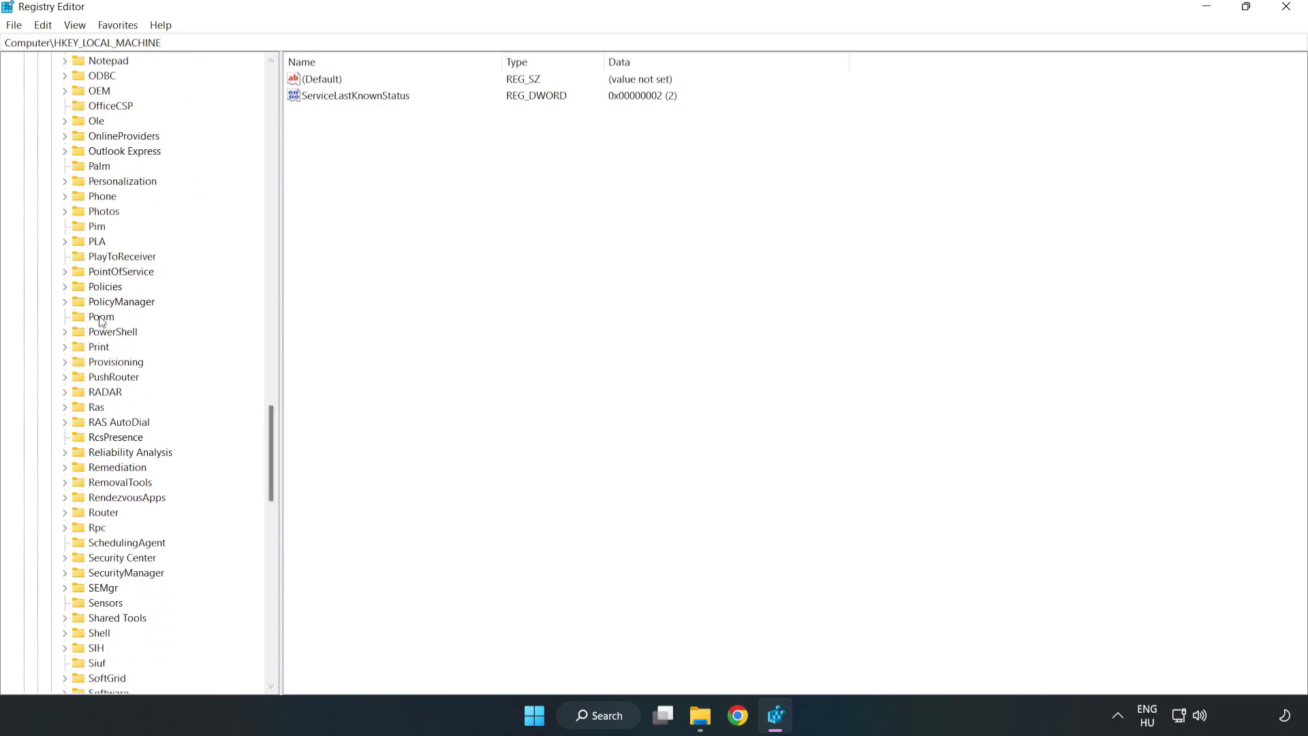
click(65, 302)
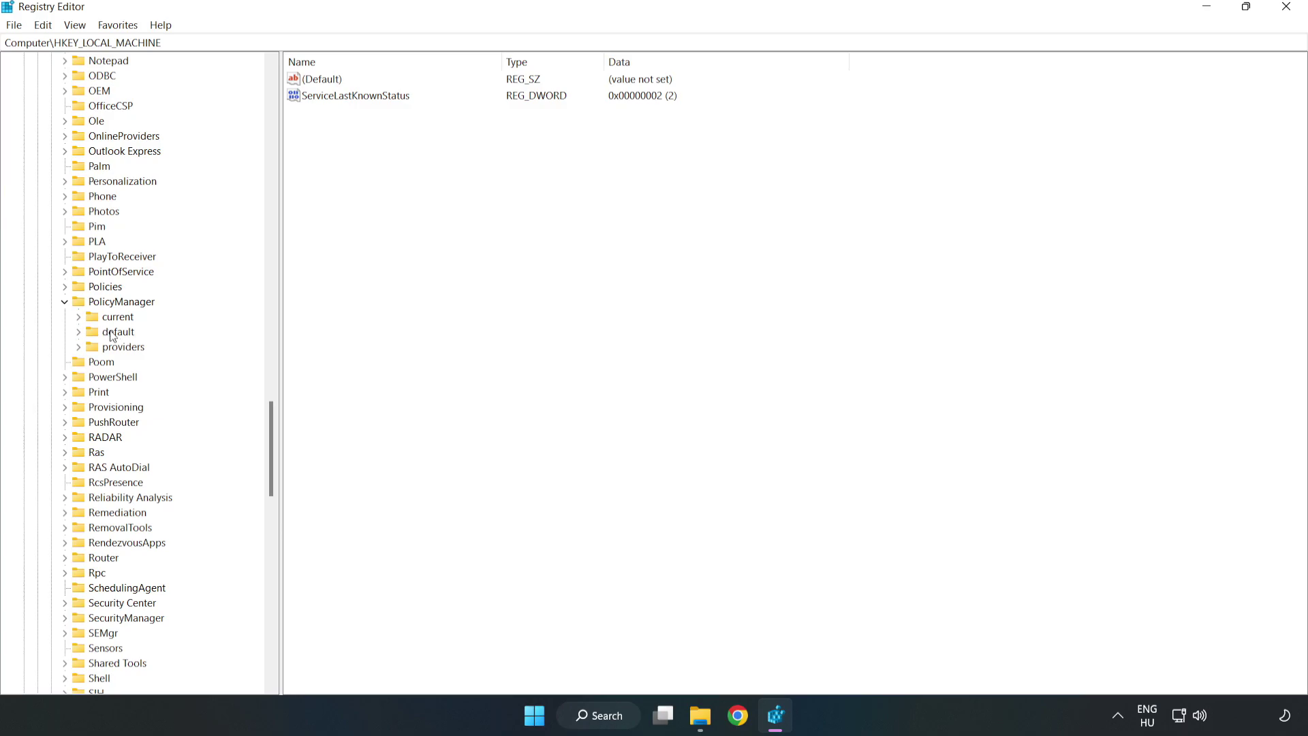
click(79, 332)
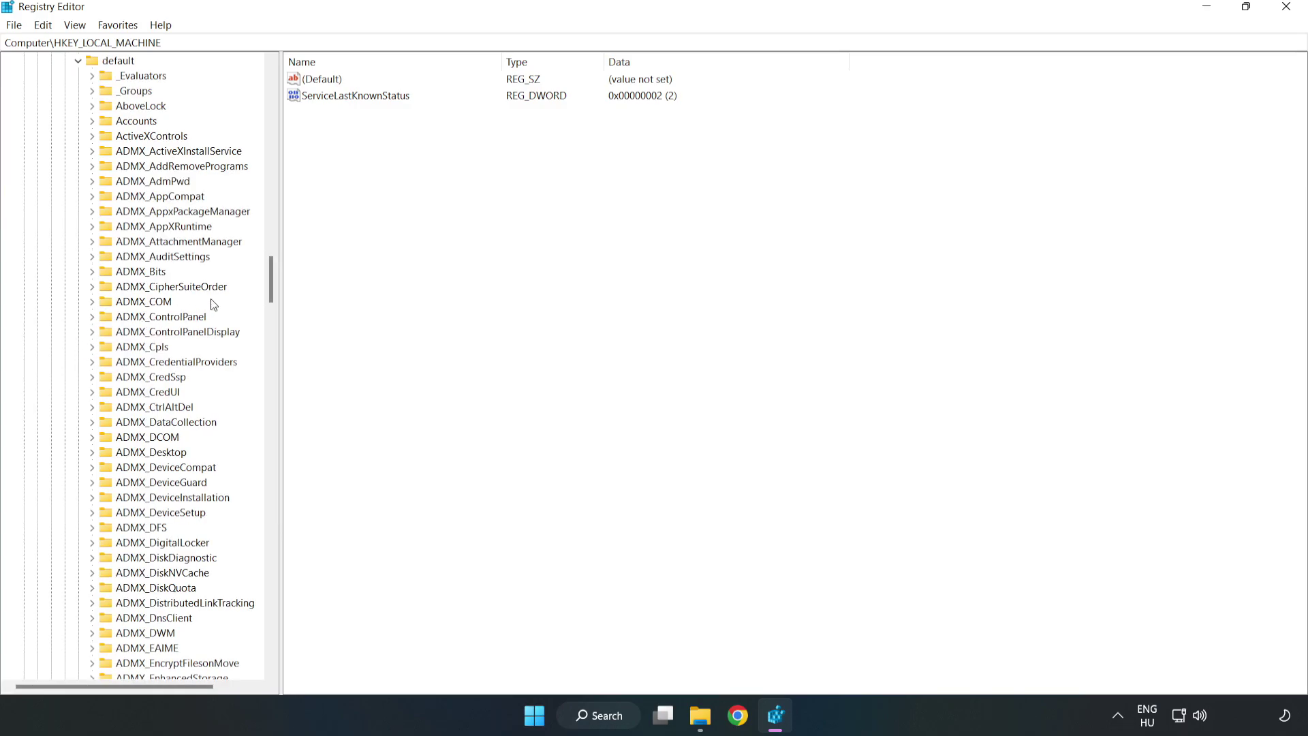
drag(271, 283, 267, 436)
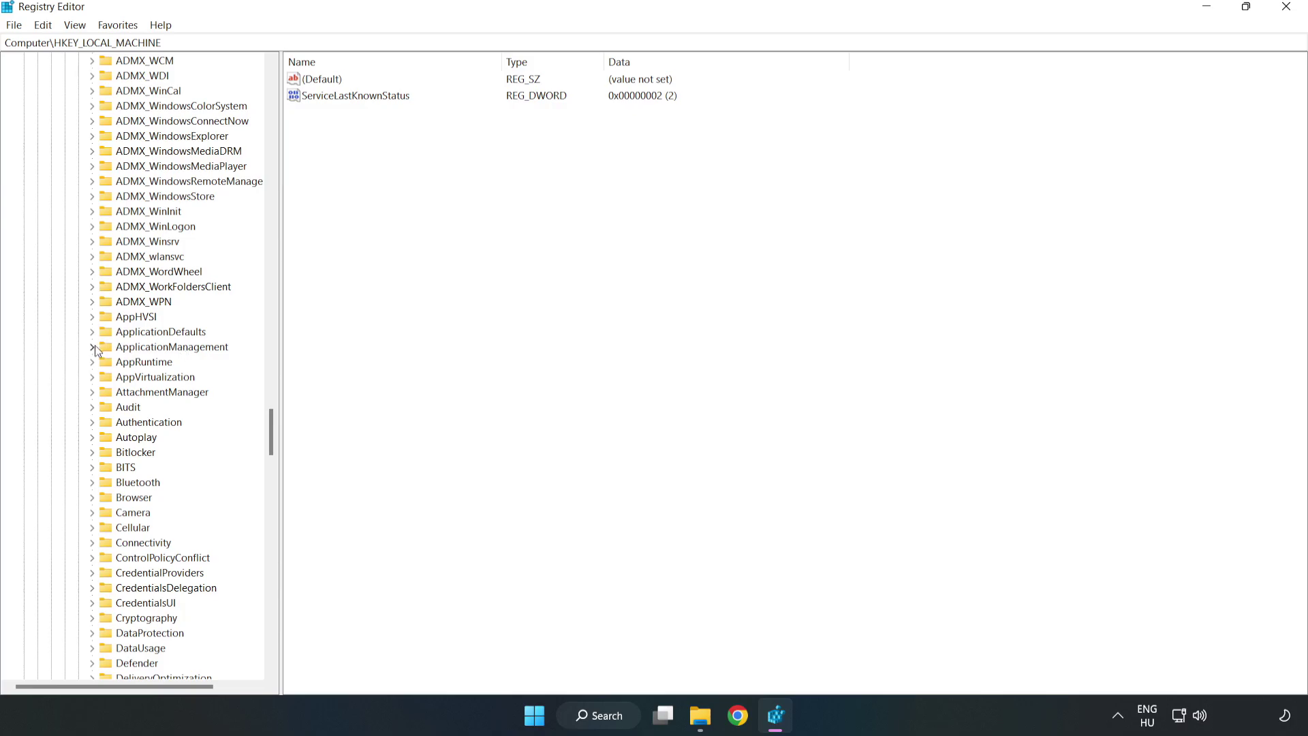
click(92, 347)
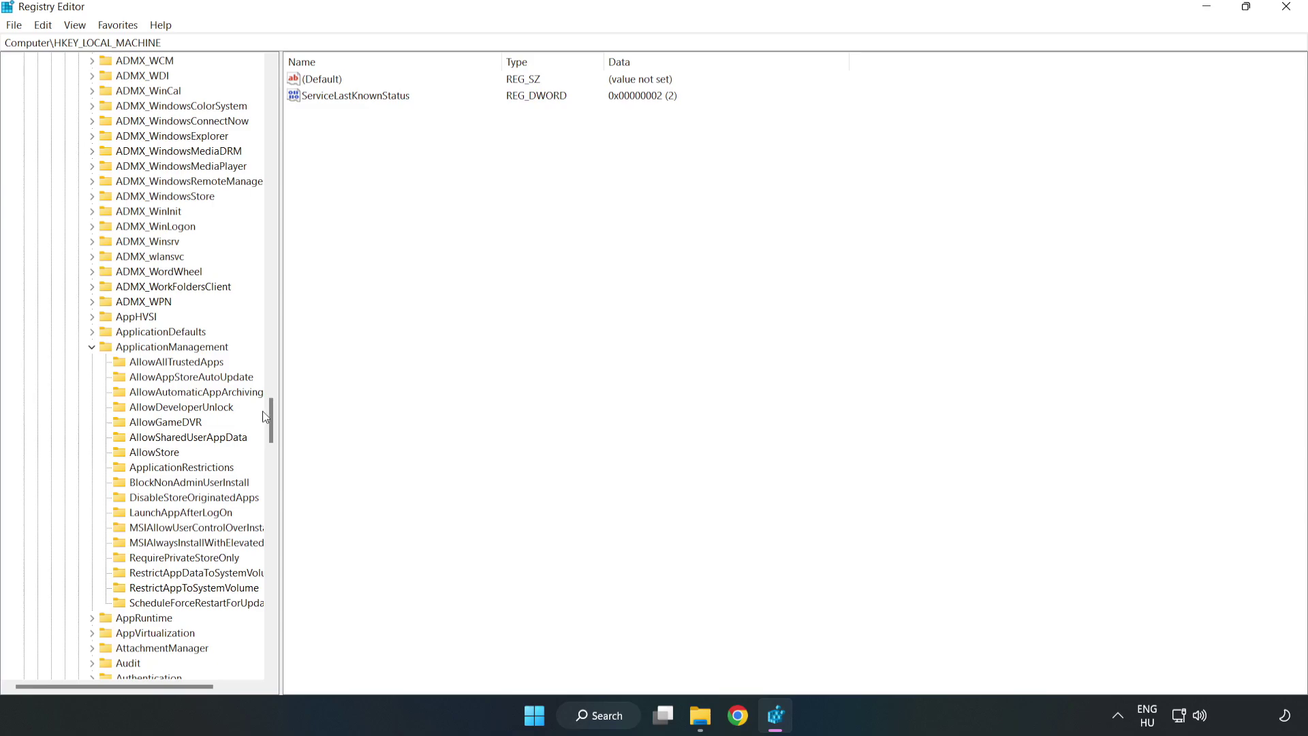
Set the AllowGameDVR value data to 0 and close Registry Editor
click(152, 424)
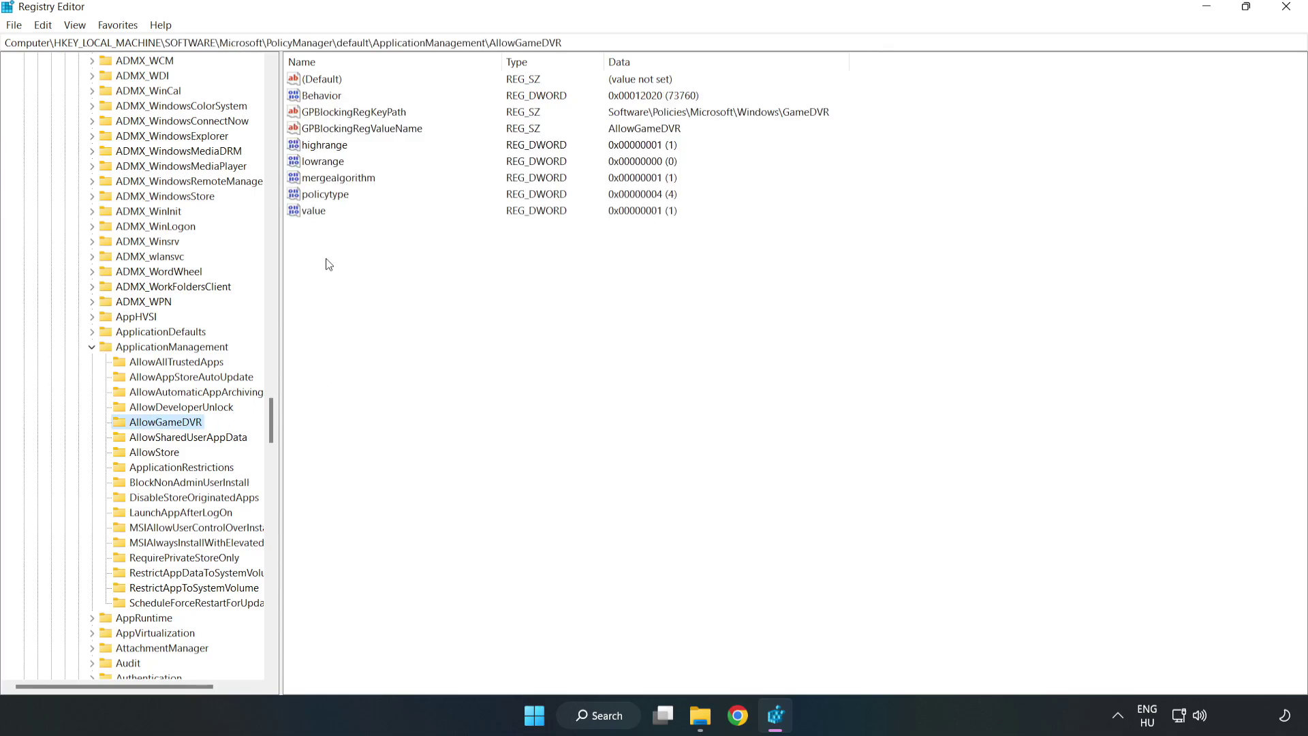
click(307, 212)
right_click(321, 218)
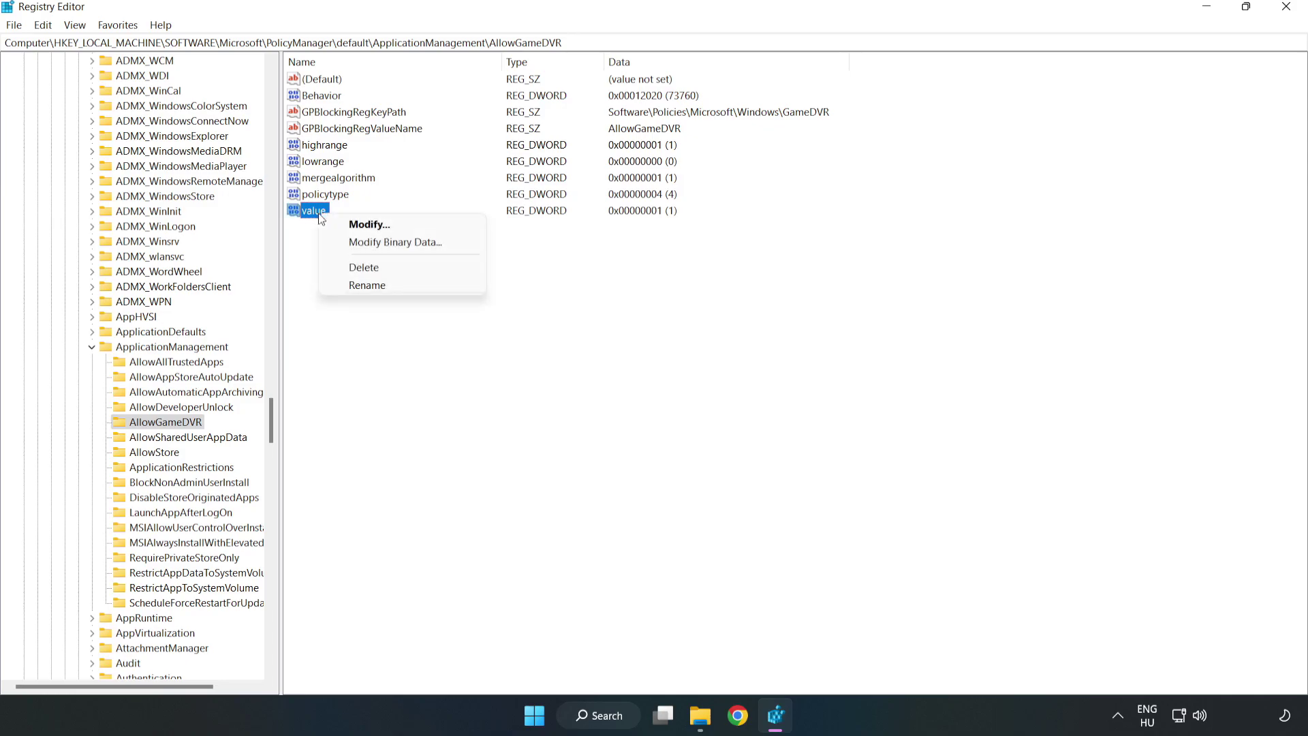
click(377, 229)
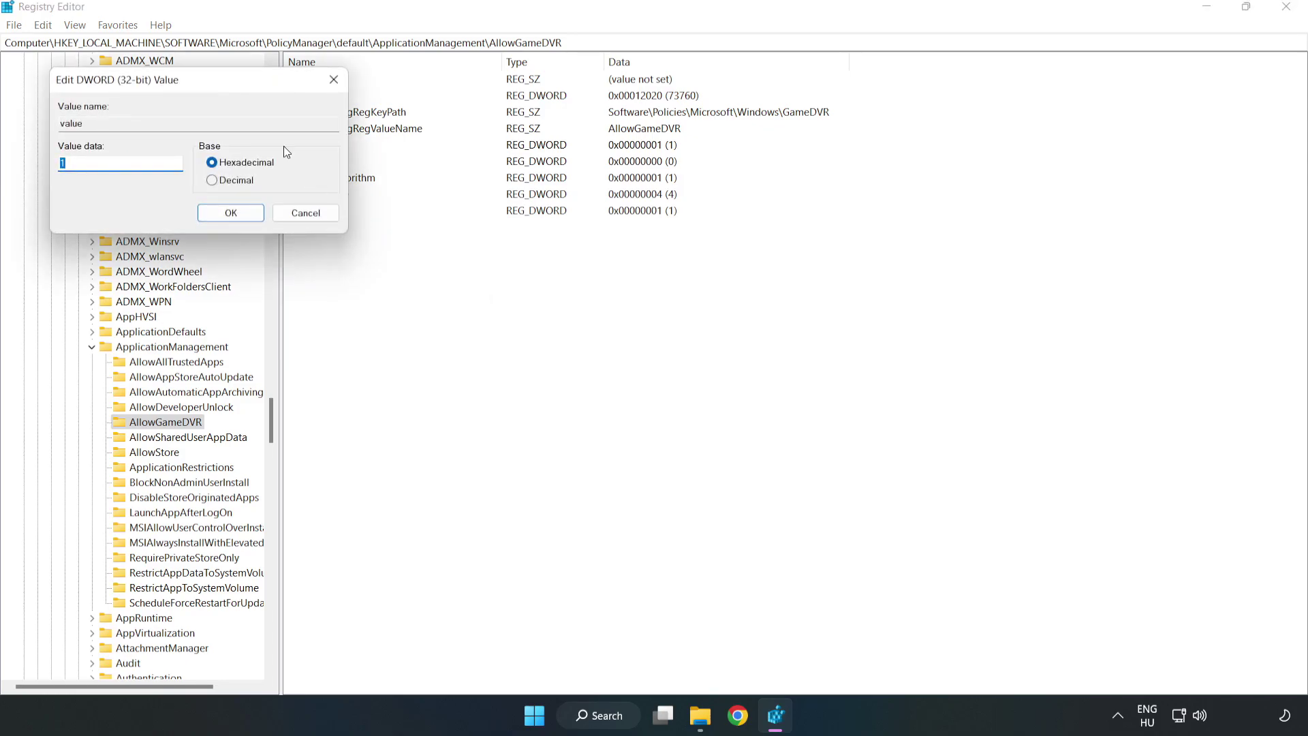
mouse_move(236, 77)
mouse_down()
mouse_move(666, 279)
mouse_move(649, 278)
mouse_up()
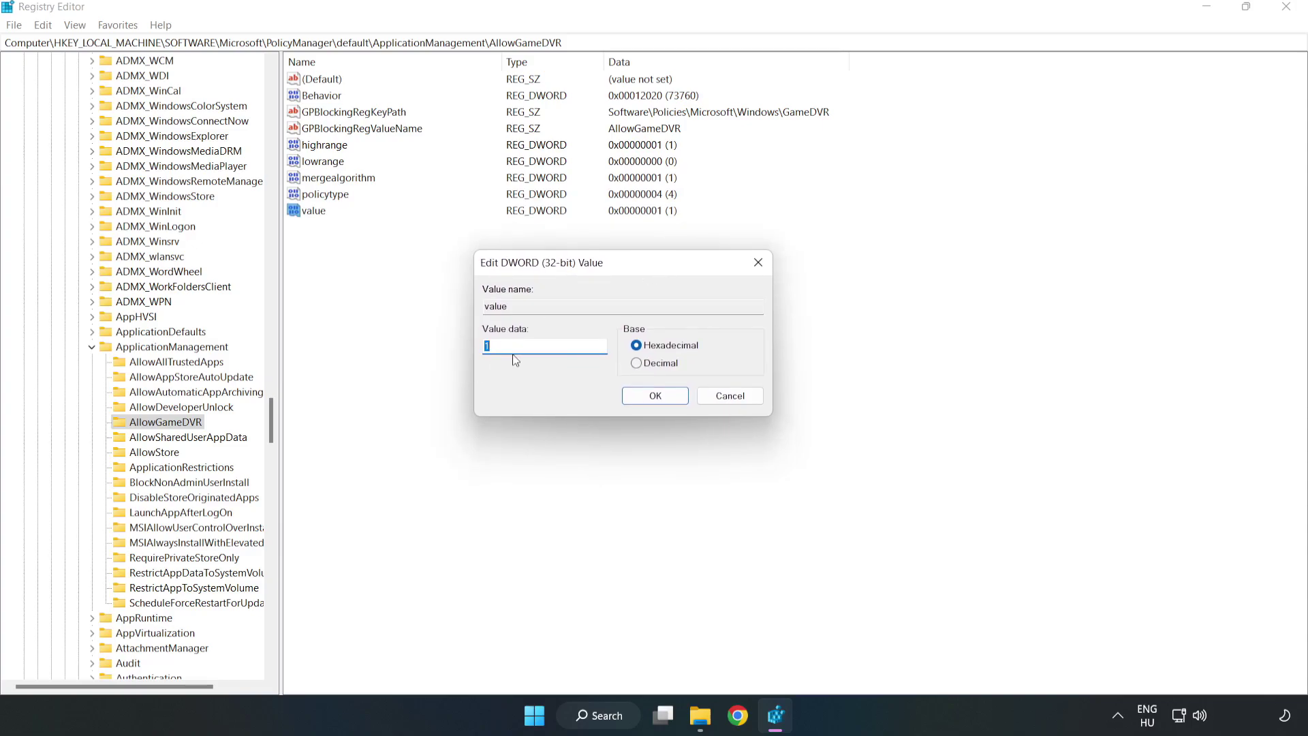
text(0)
click(638, 399)
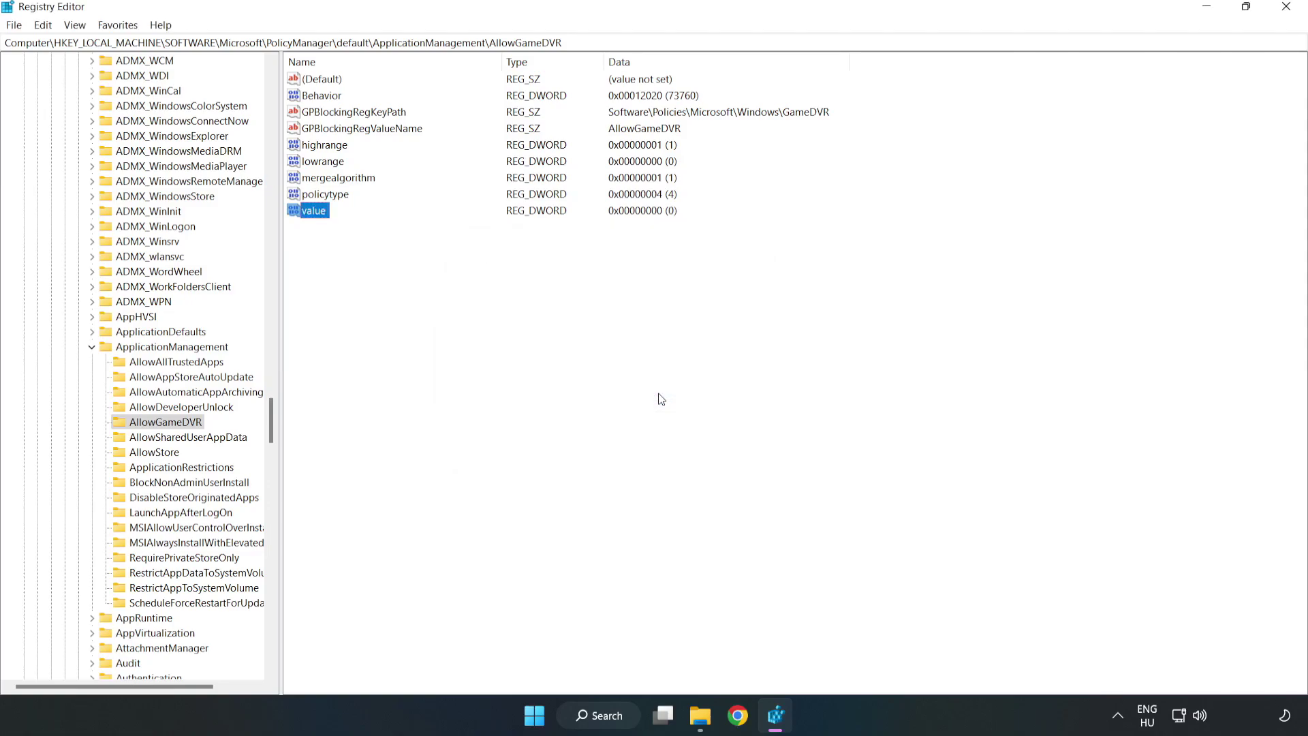
click(1287, 10)
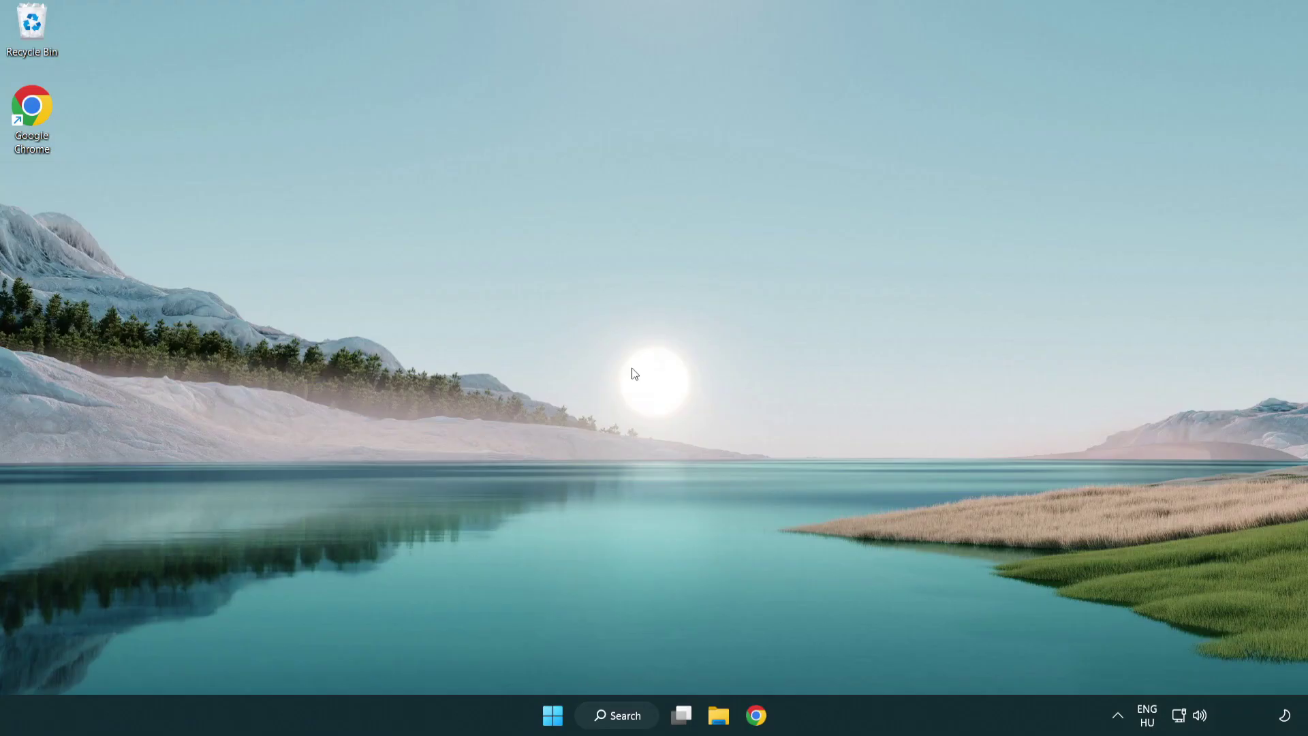
In Chrome, download dxwebsetup.exe from the DirectX End-User Runtime page and run it
click(761, 720)
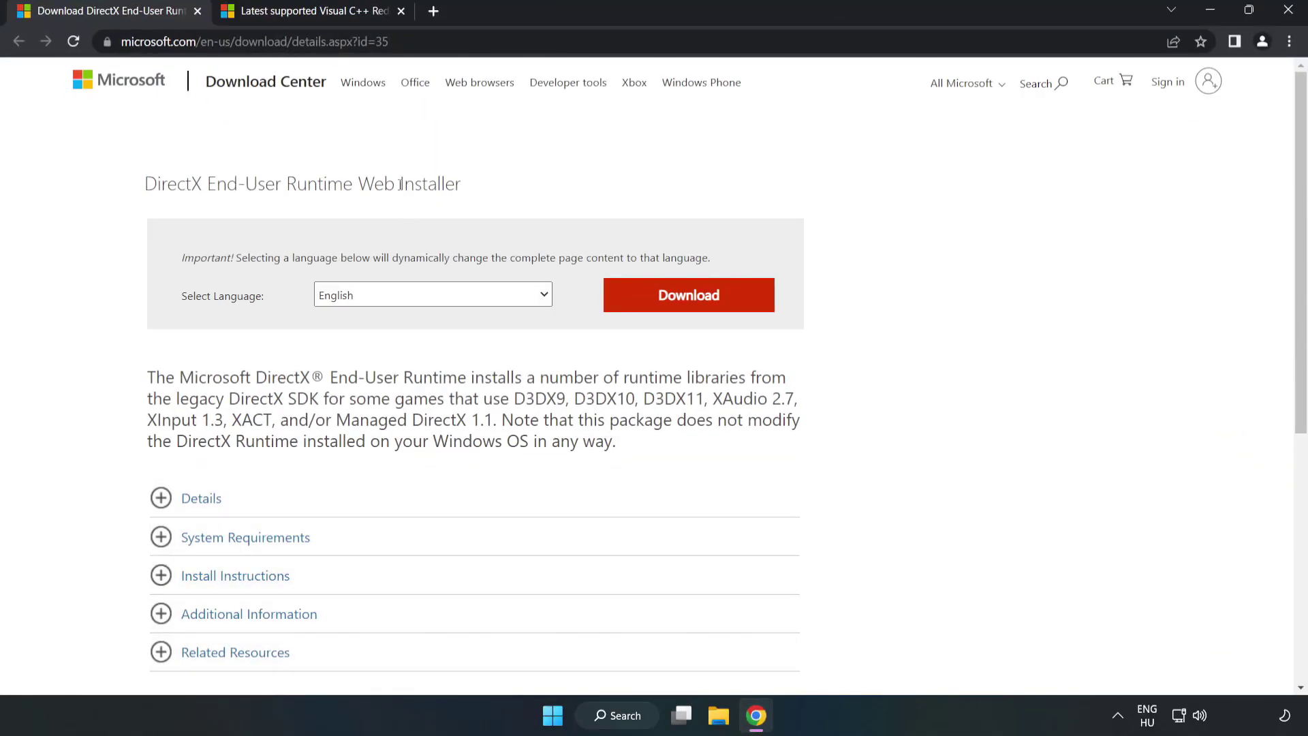
drag(390, 42, 174, 42)
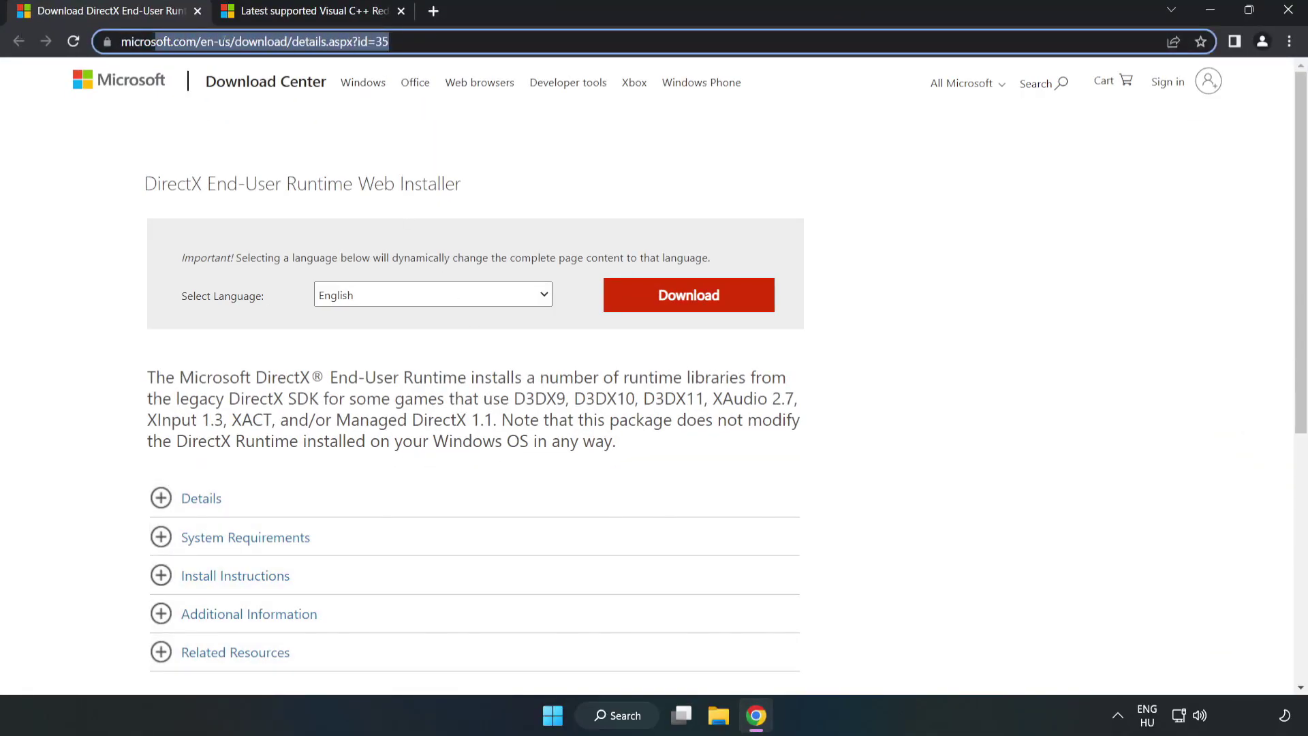
click(457, 178)
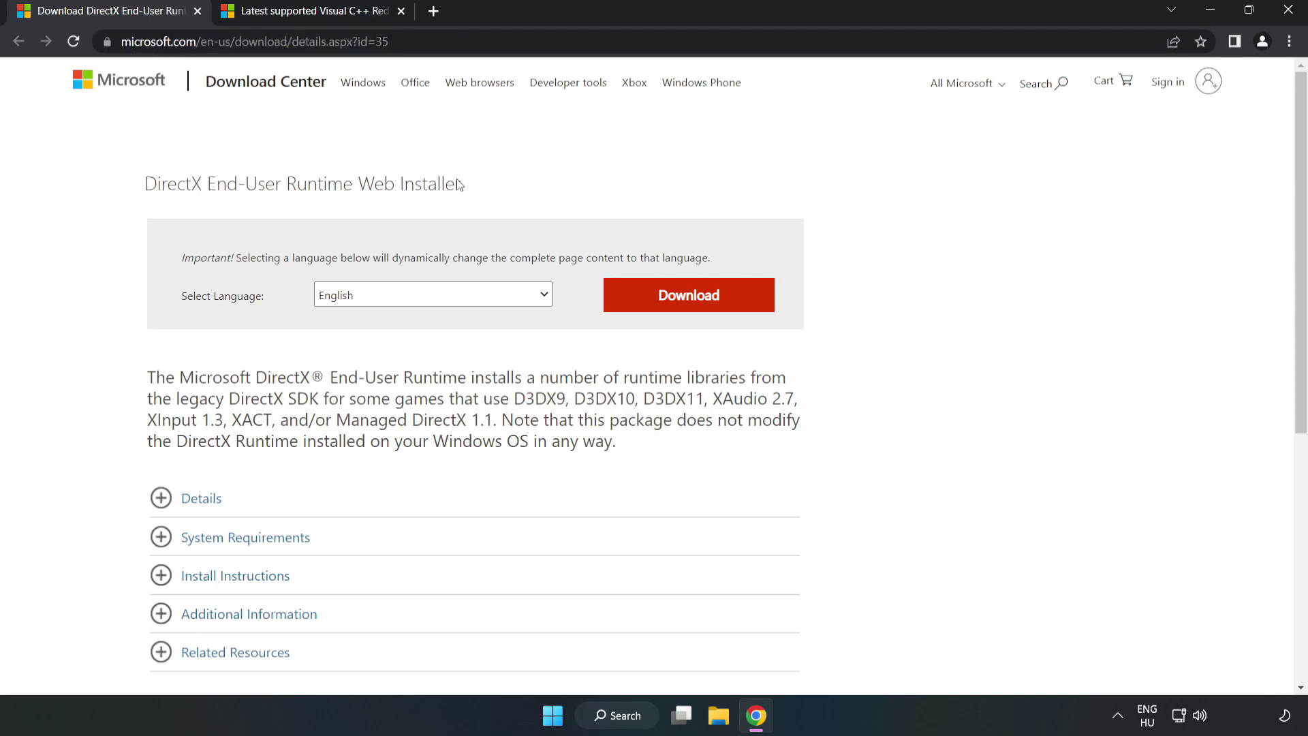
click(696, 310)
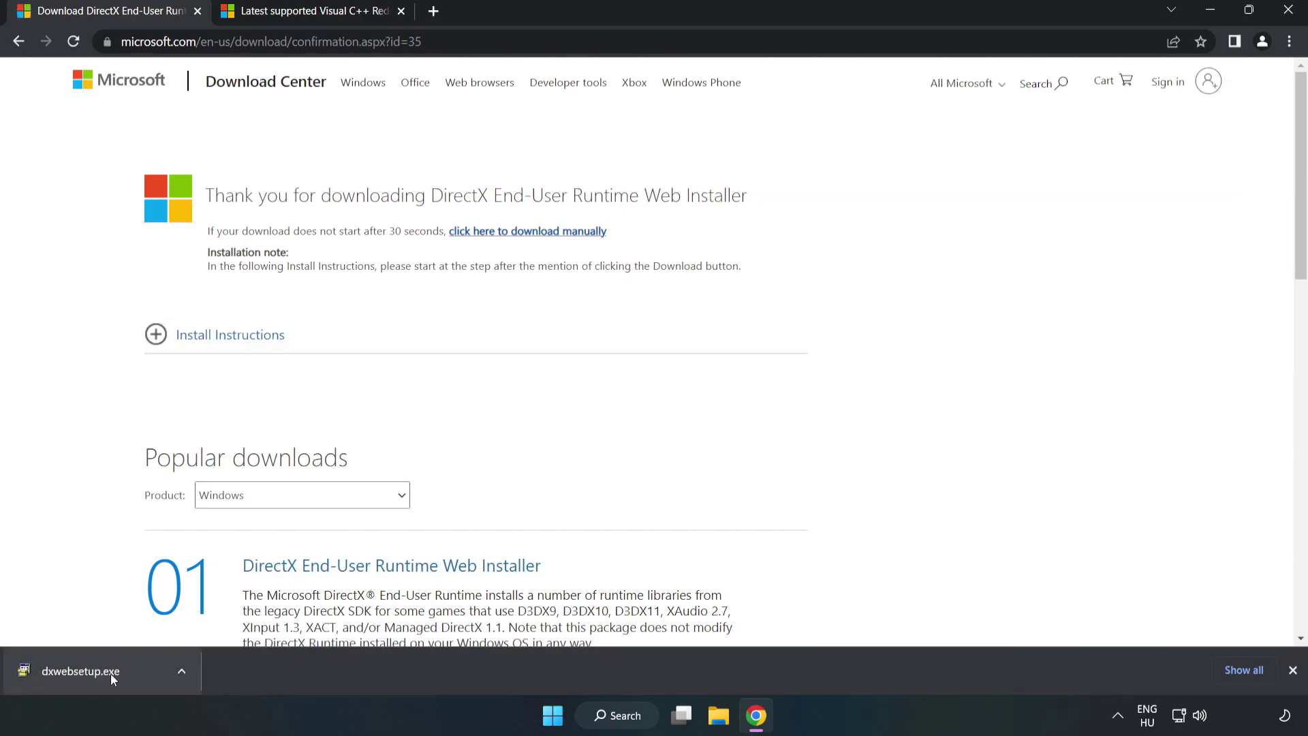
click(132, 674)
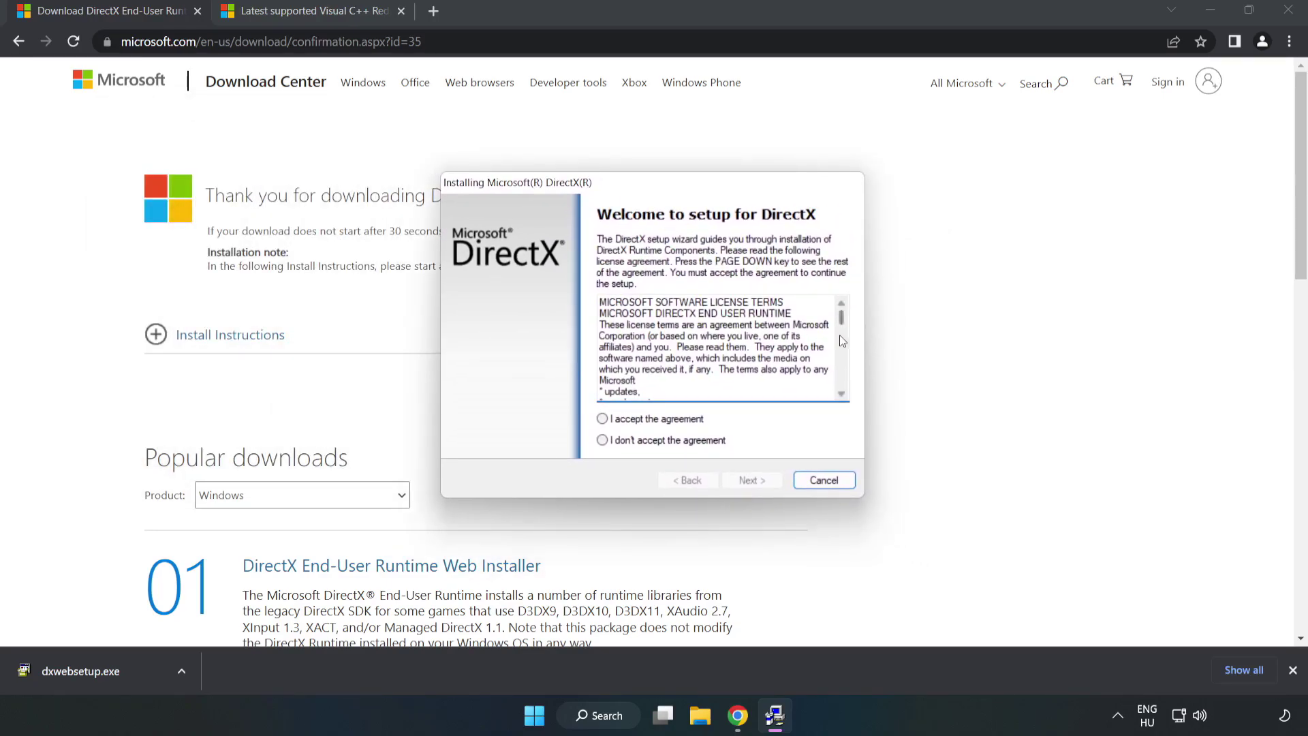
Accept the DirectX license, decline the Bing Bar, and install through to Finish
drag(843, 319, 842, 378)
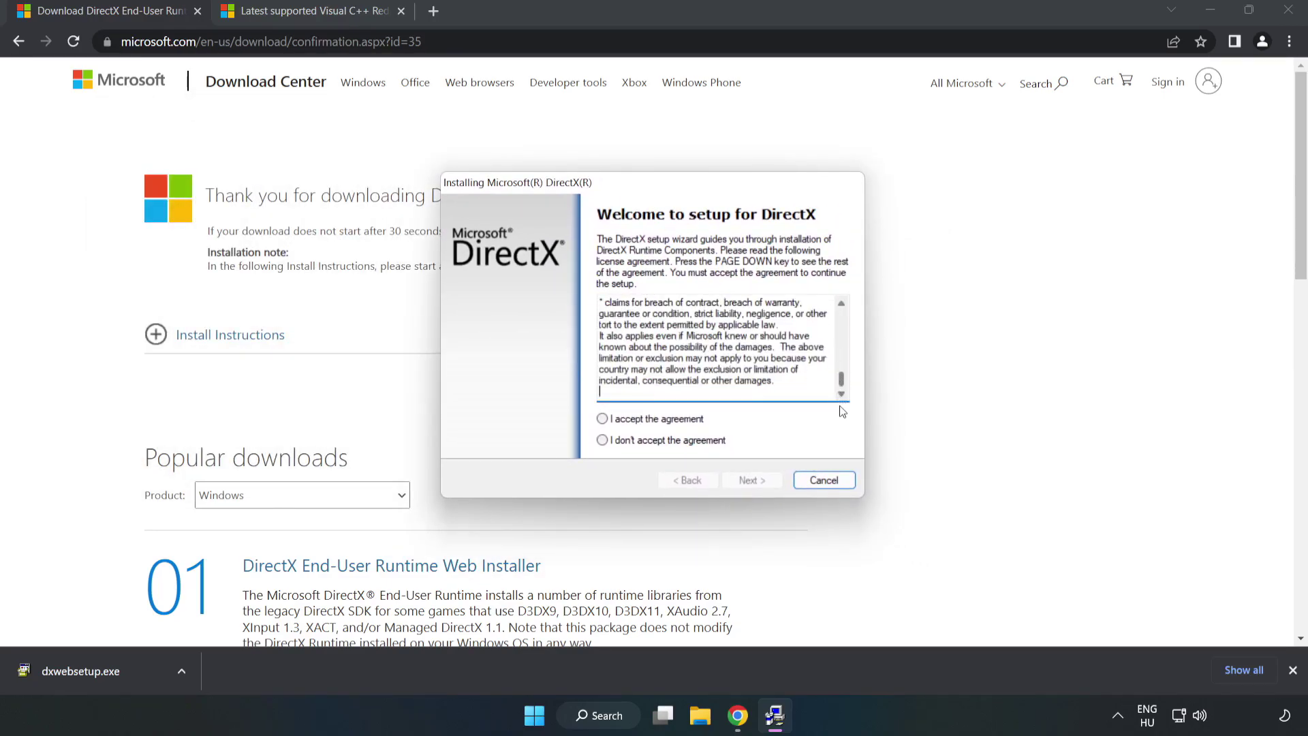
click(611, 419)
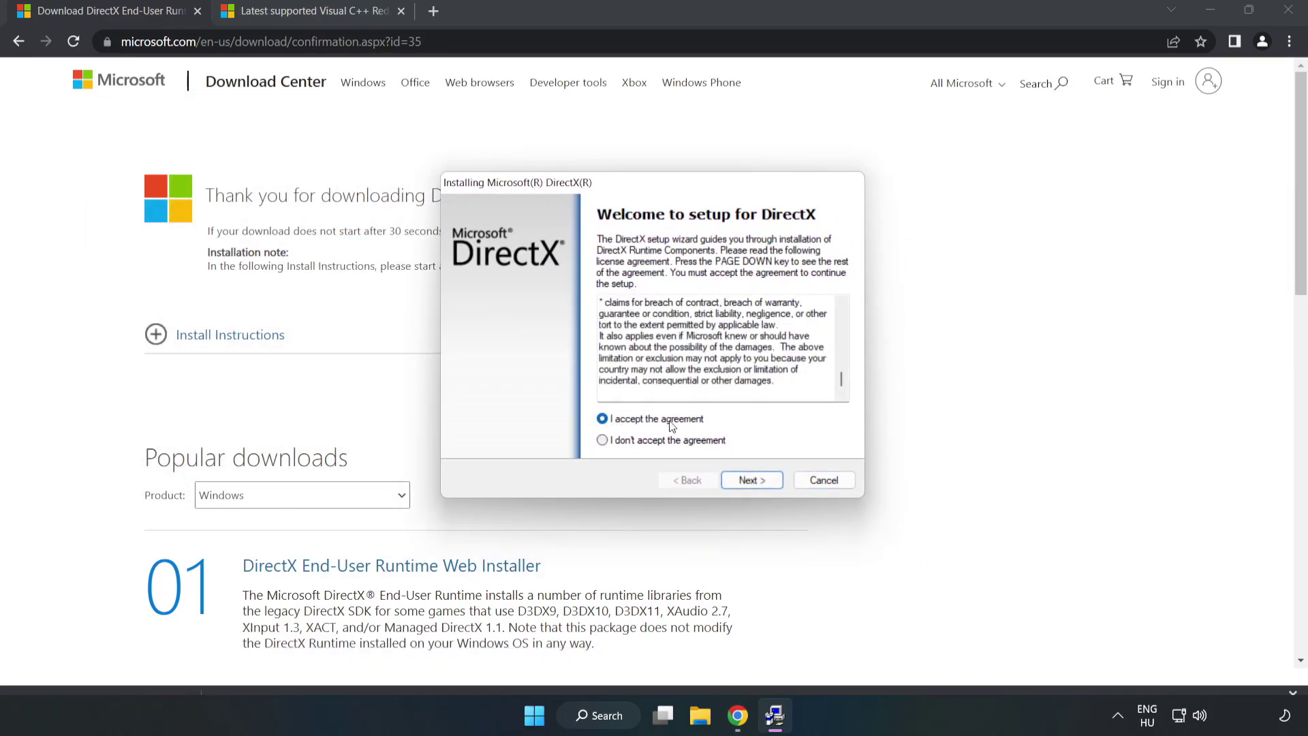
click(758, 481)
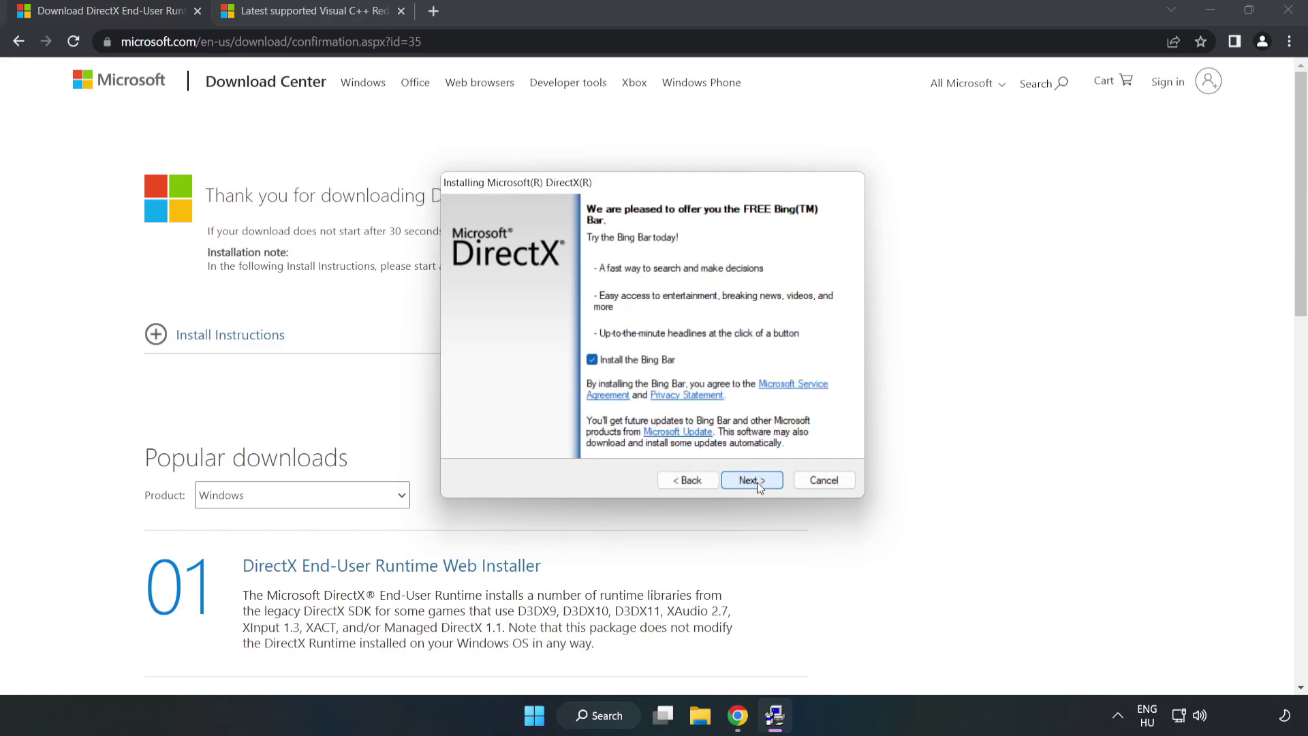
click(592, 360)
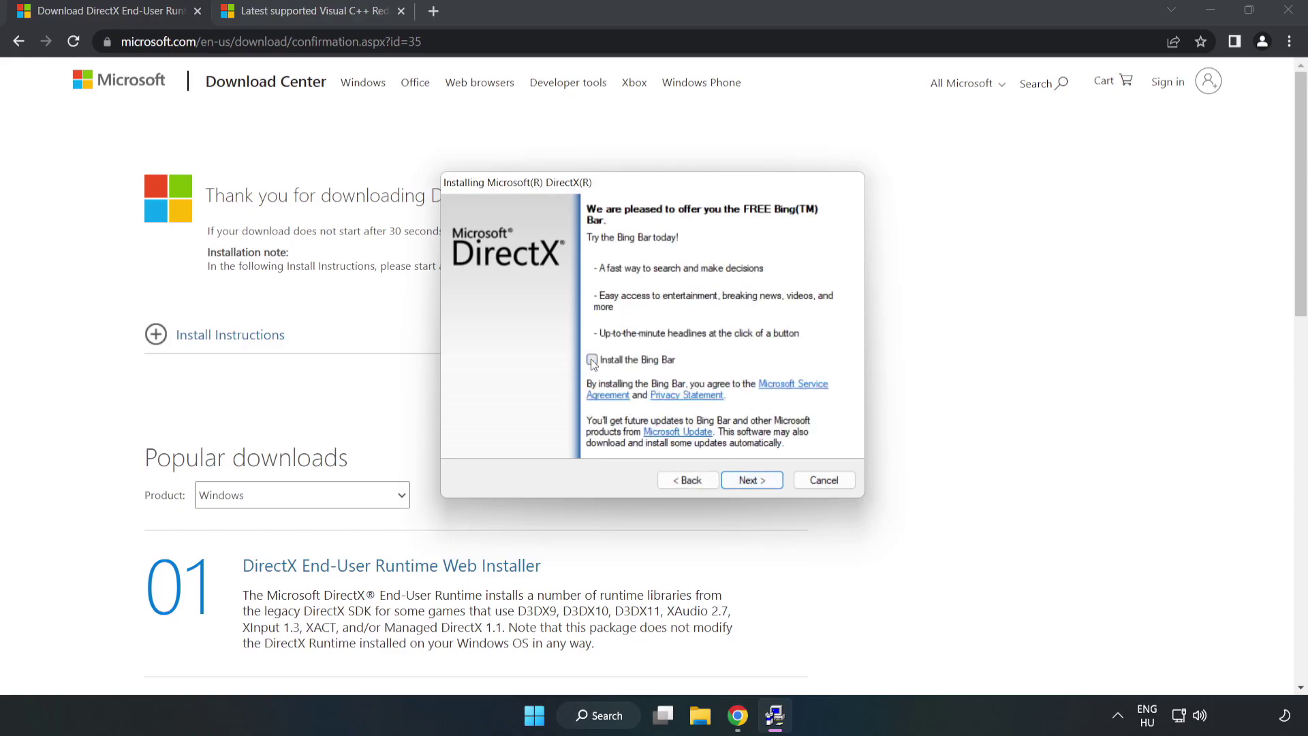
click(755, 481)
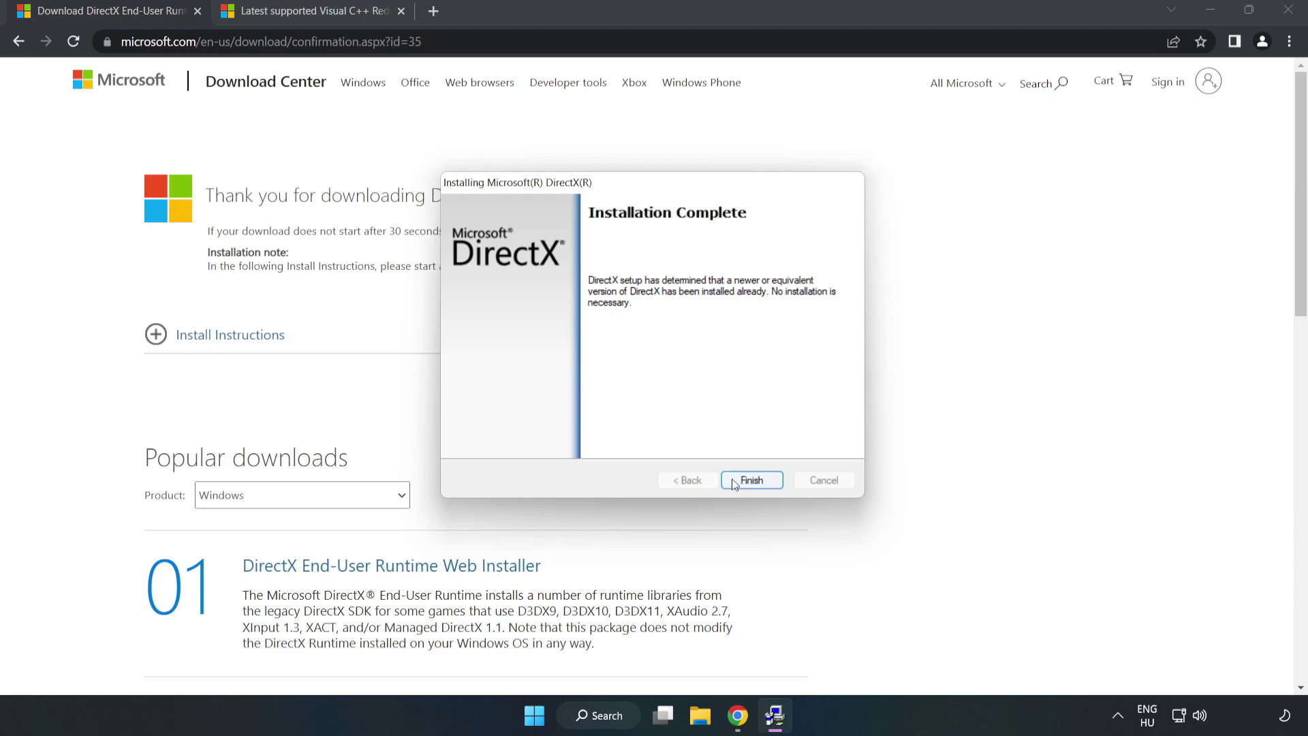
click(753, 480)
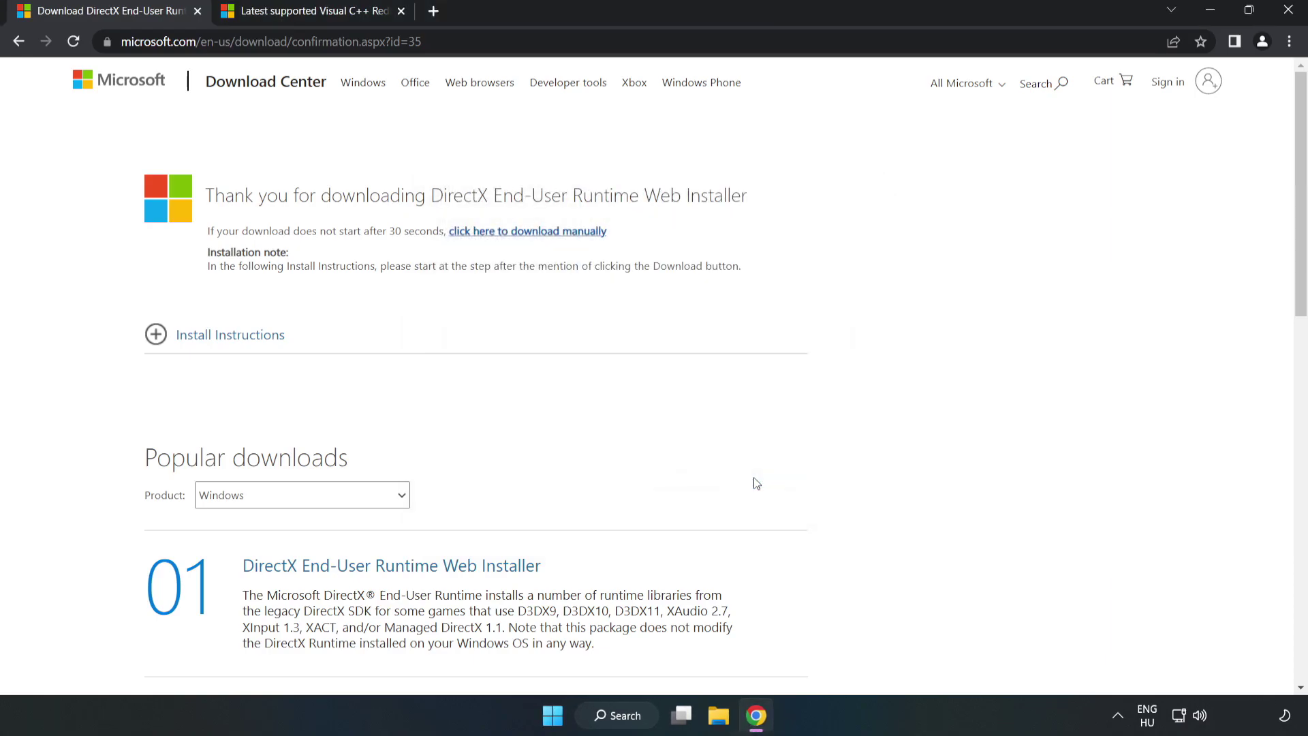
Download the ARM64, x86 and x64 Visual C++ Redistributable installers, allowing multiple downloads
click(197, 12)
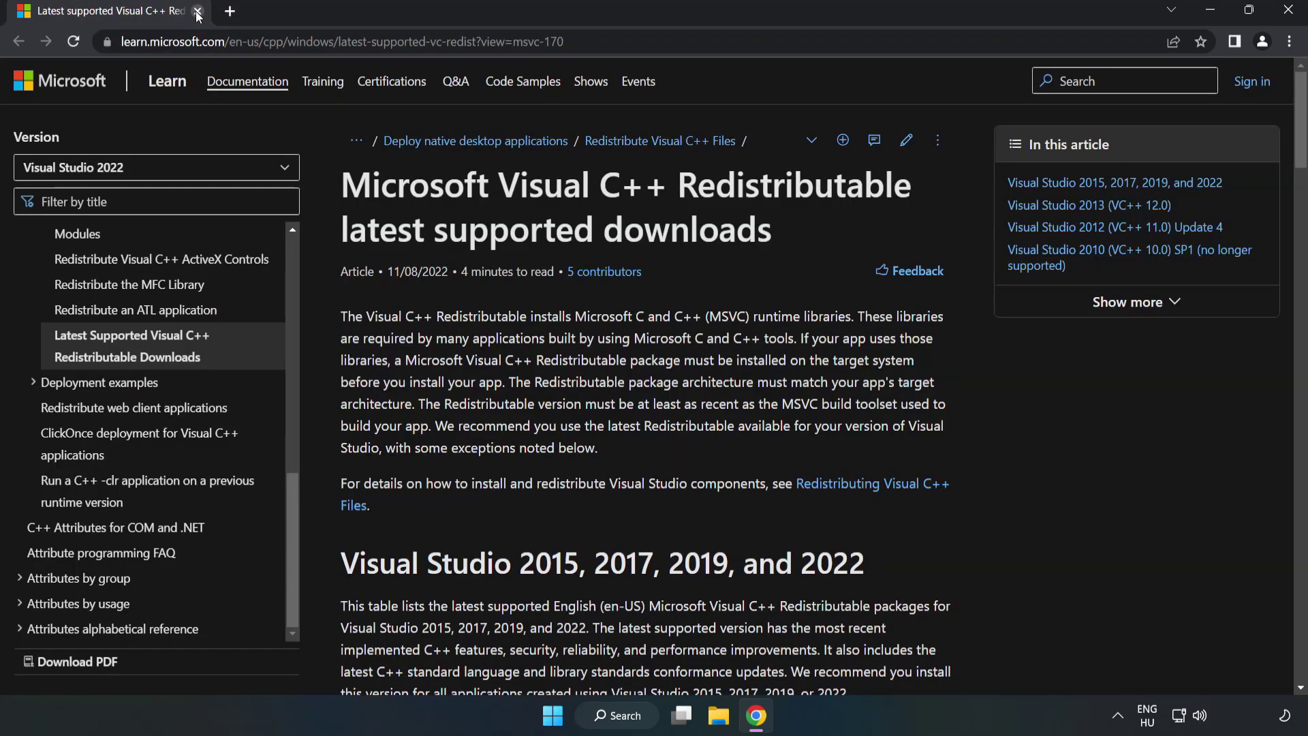
click(341, 42)
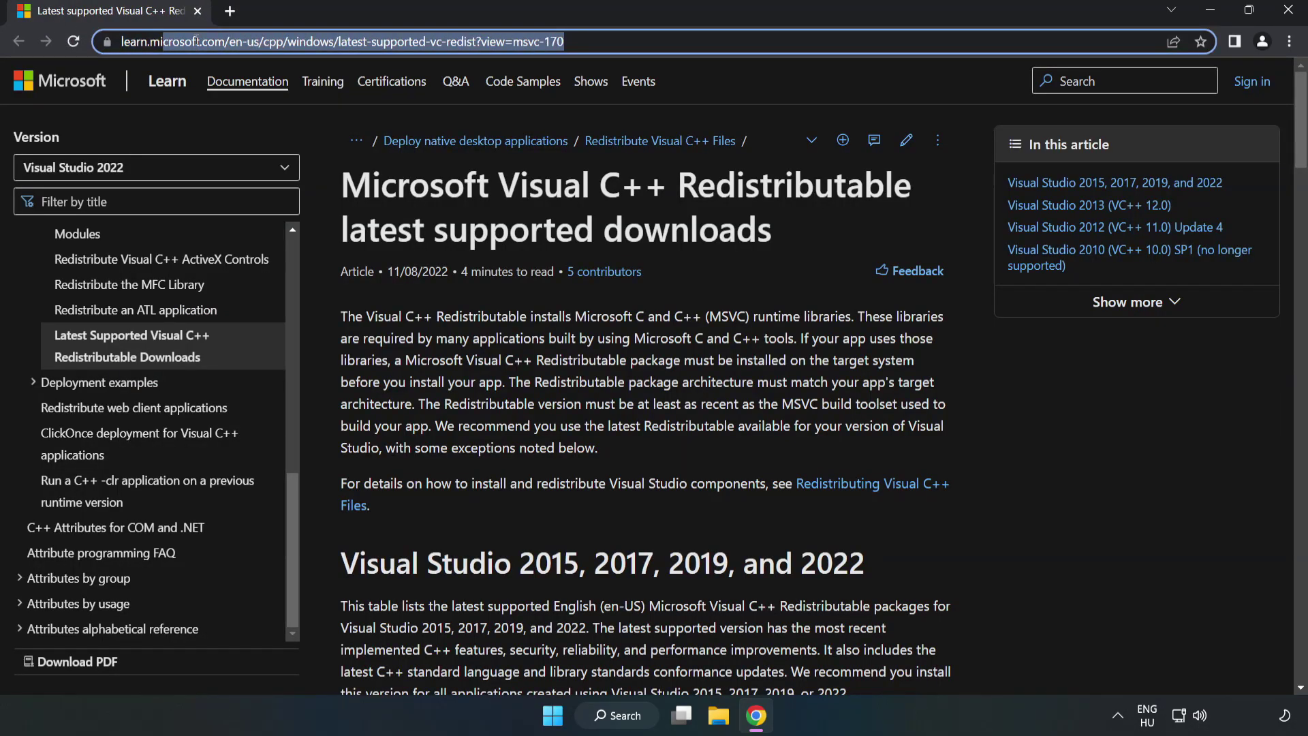
click(613, 42)
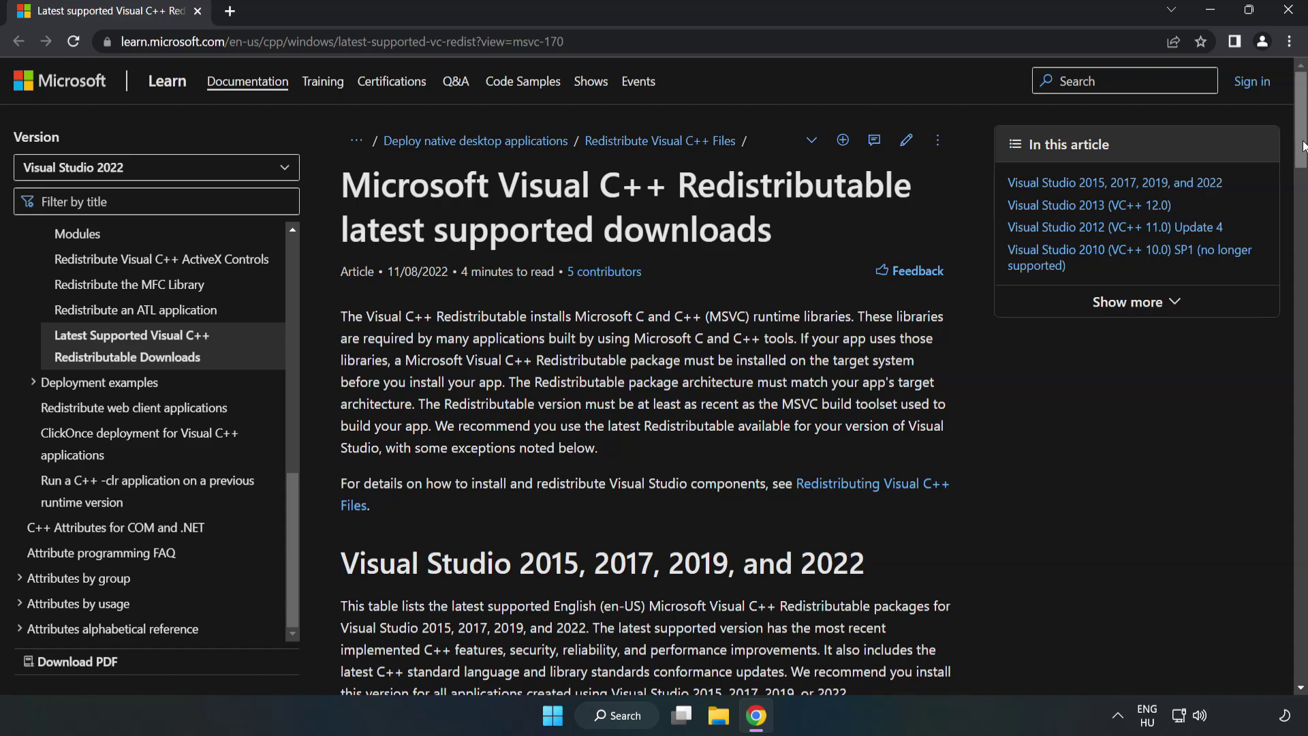
scroll(1302, 165, down, 1)
scroll(1302, 166, down, 4)
scroll(613, 381, down, 2)
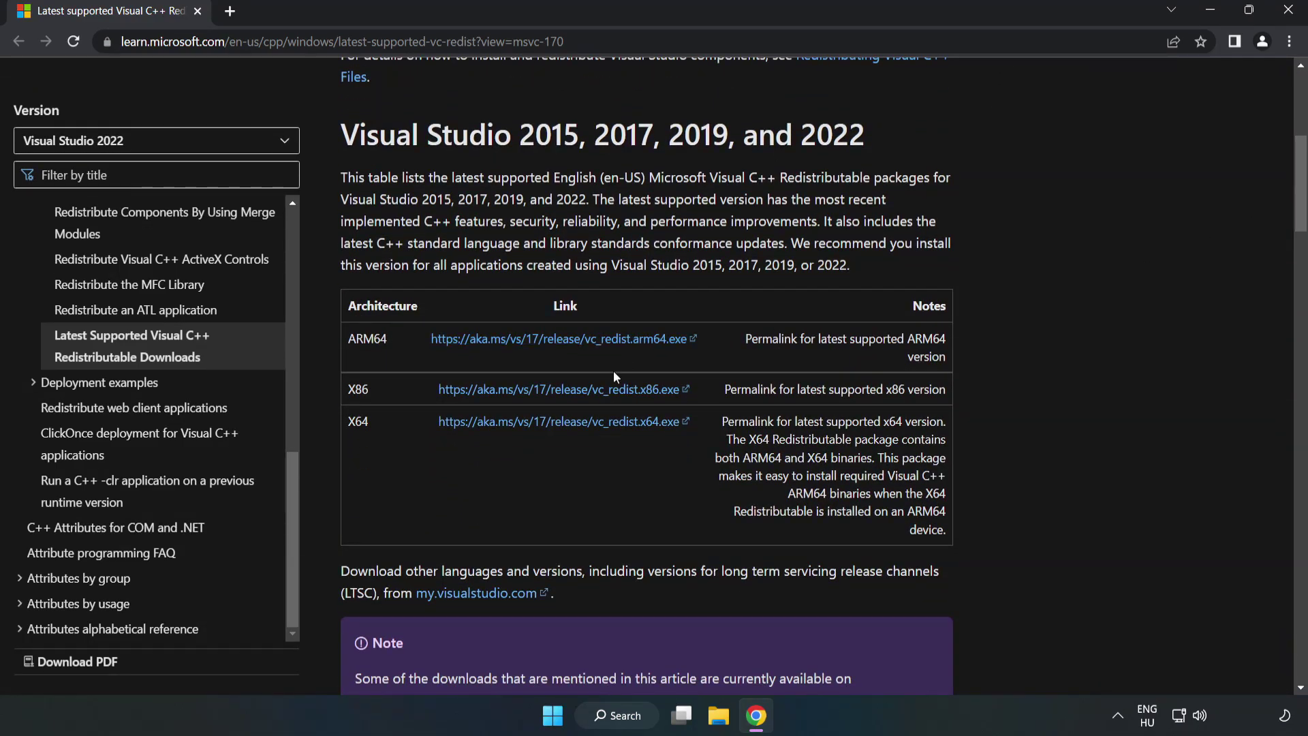
click(565, 339)
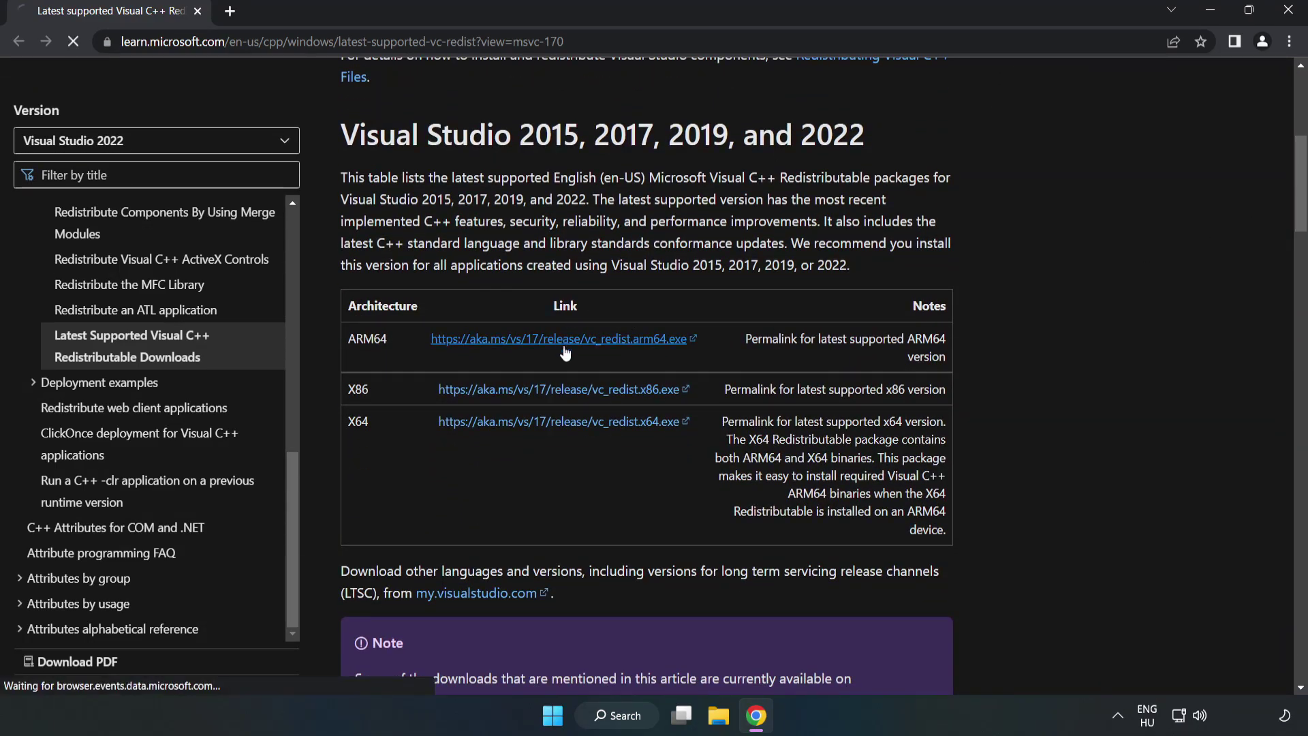
click(575, 392)
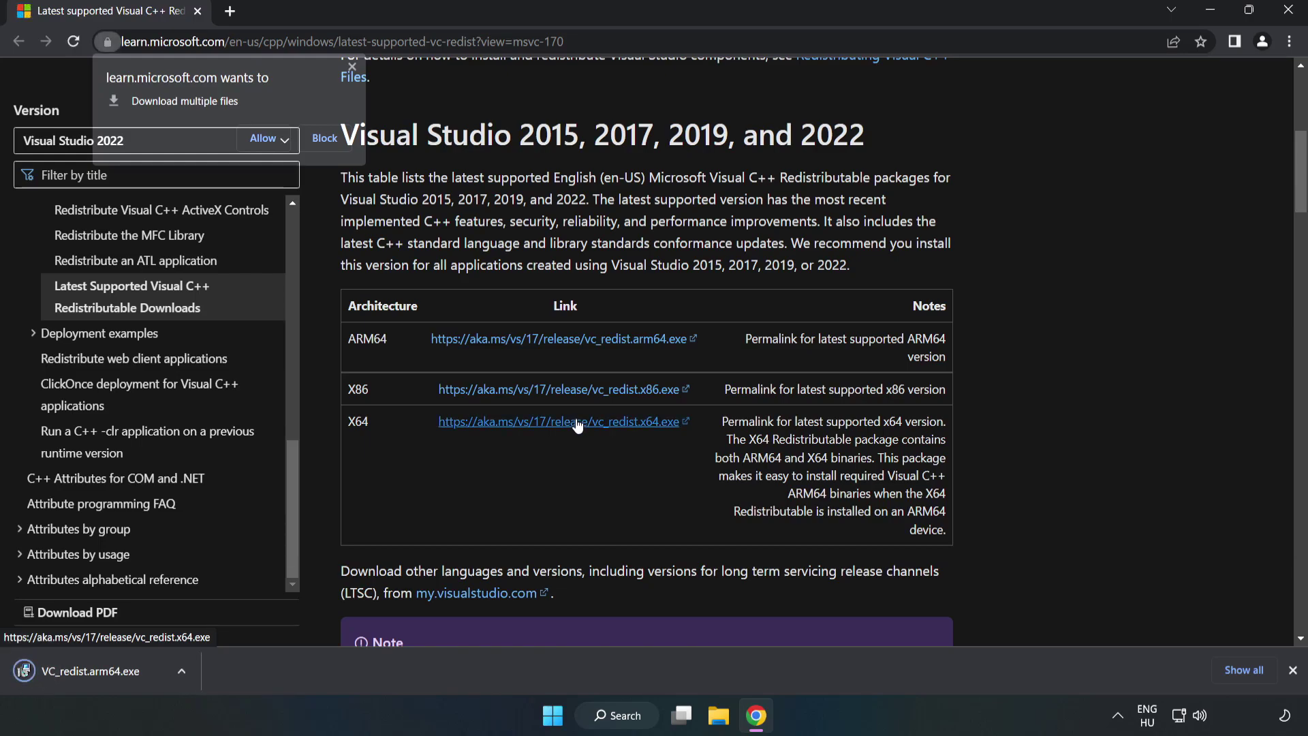
click(265, 137)
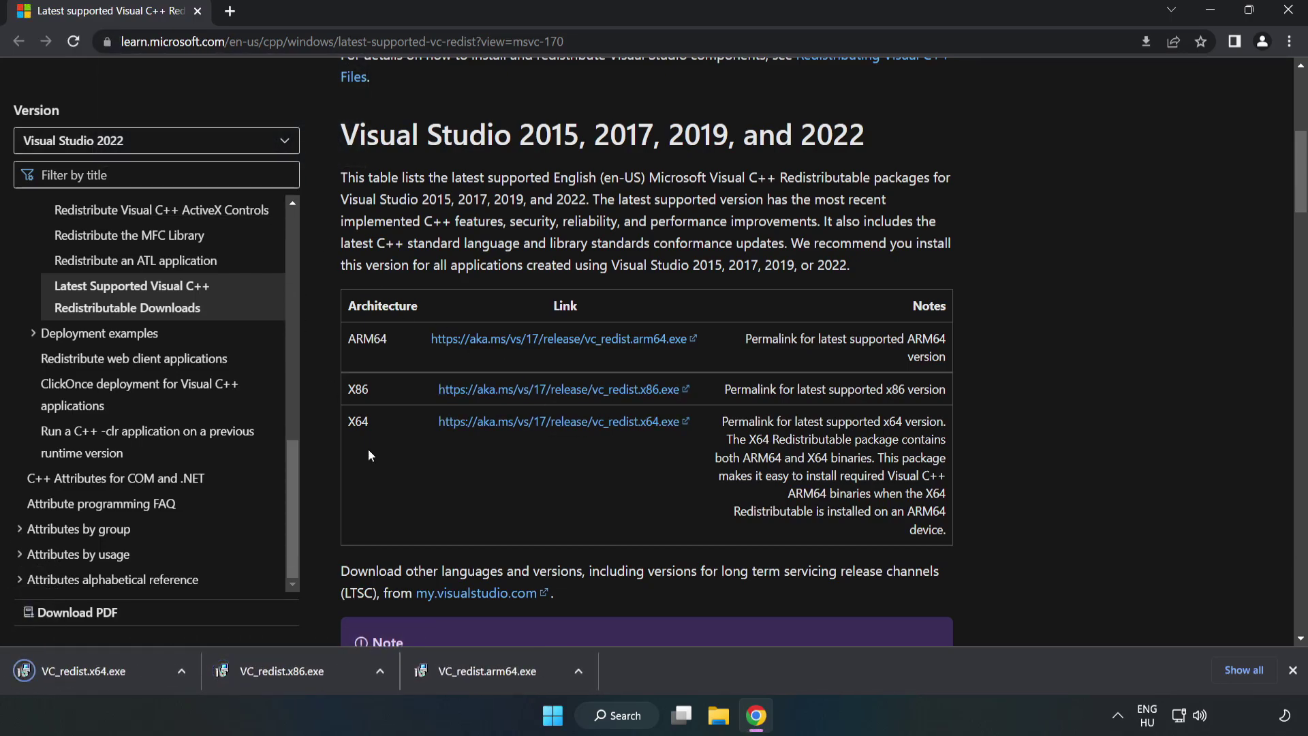
Try installing the ARM64 redistributable and dismiss its unsupported-platform failure
click(500, 675)
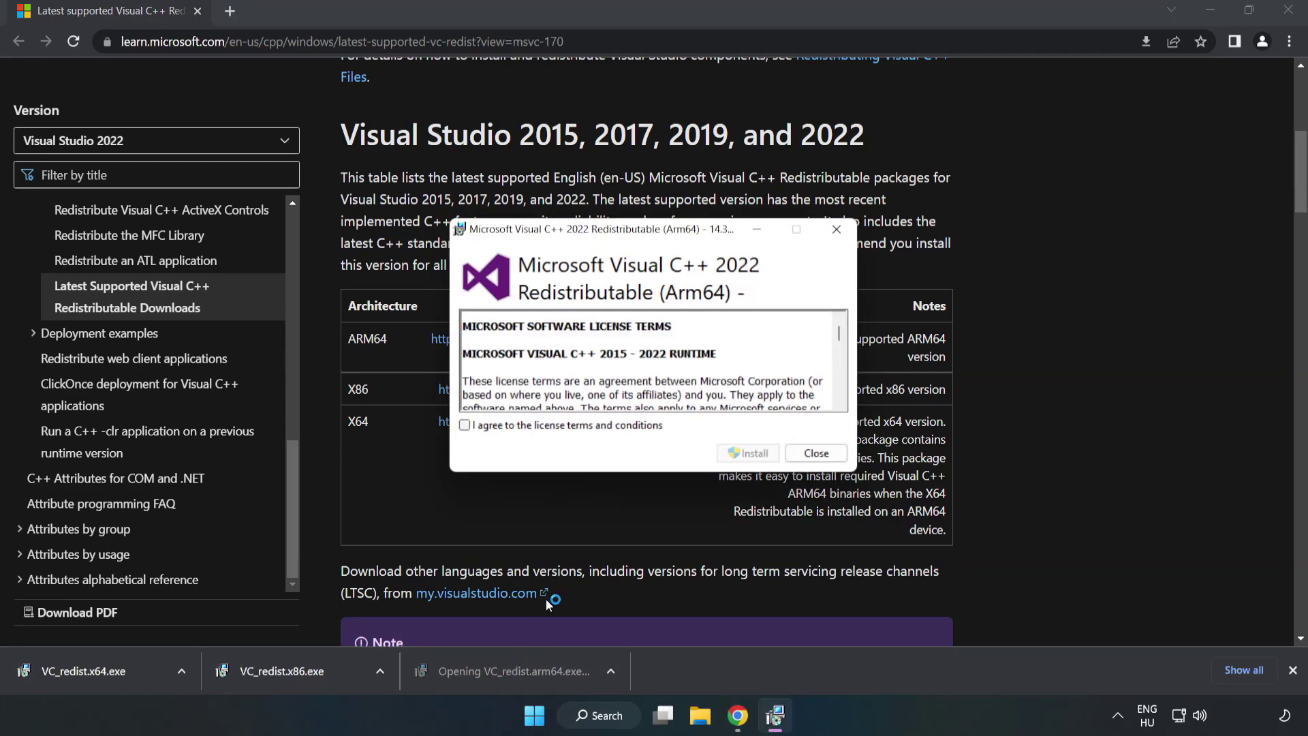
drag(839, 333, 835, 419)
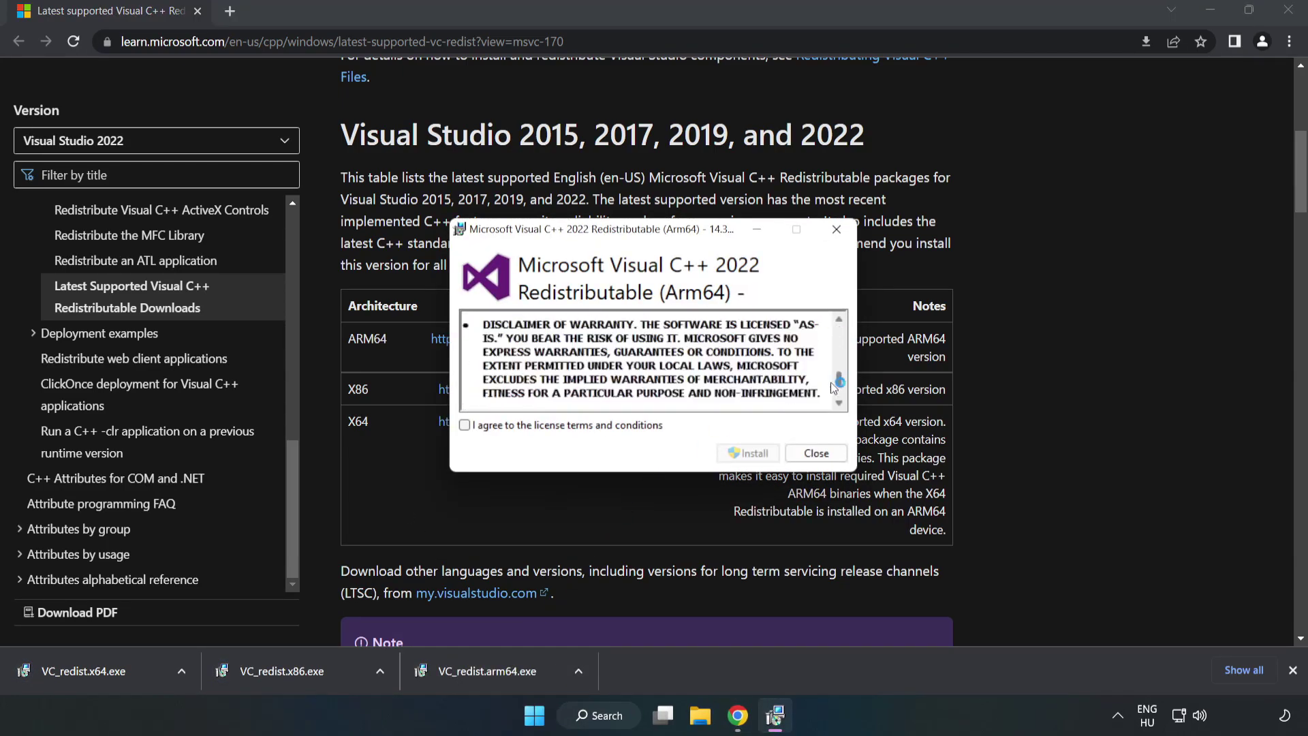
click(574, 427)
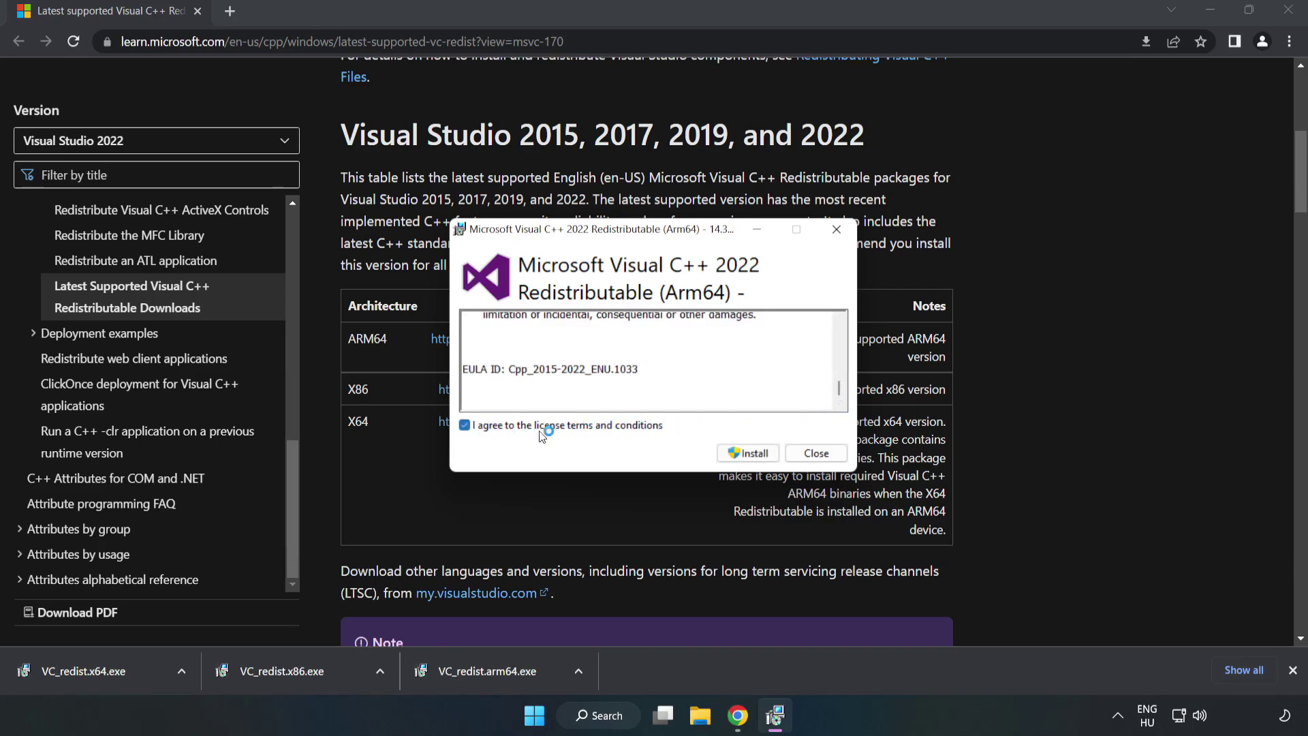
click(750, 462)
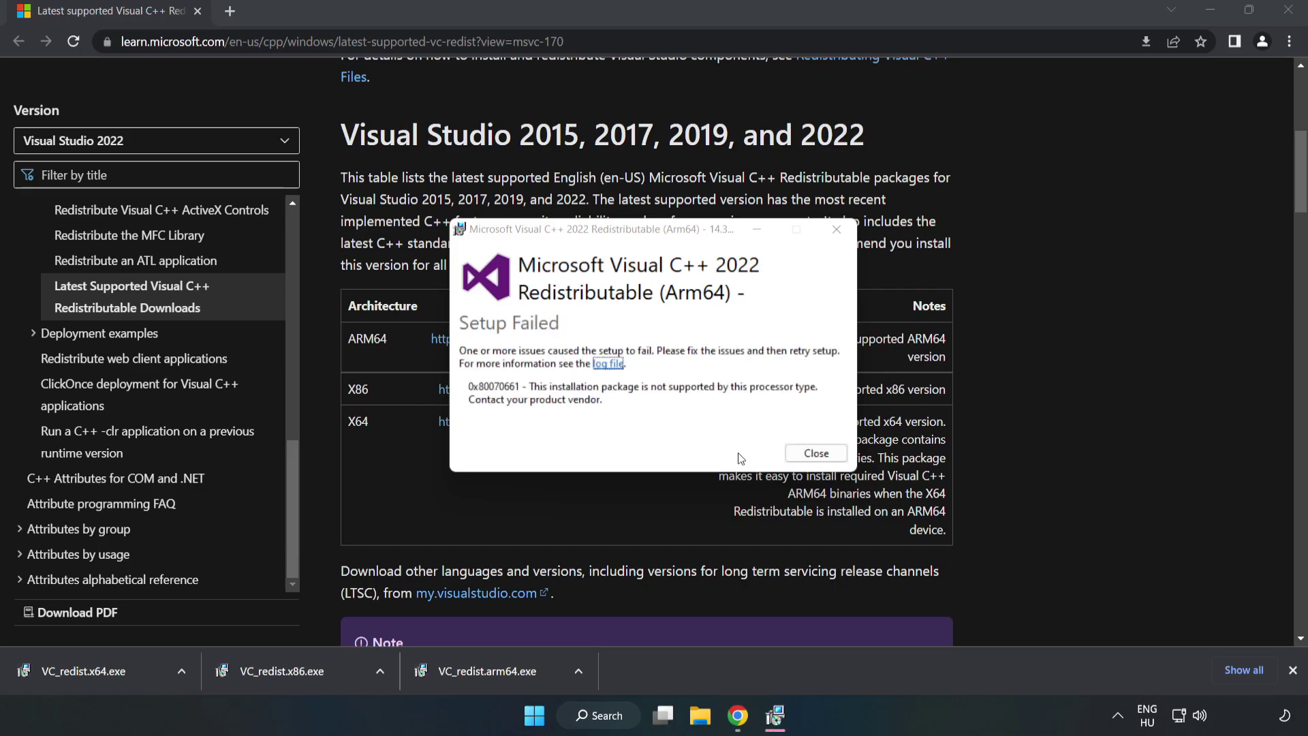
click(814, 456)
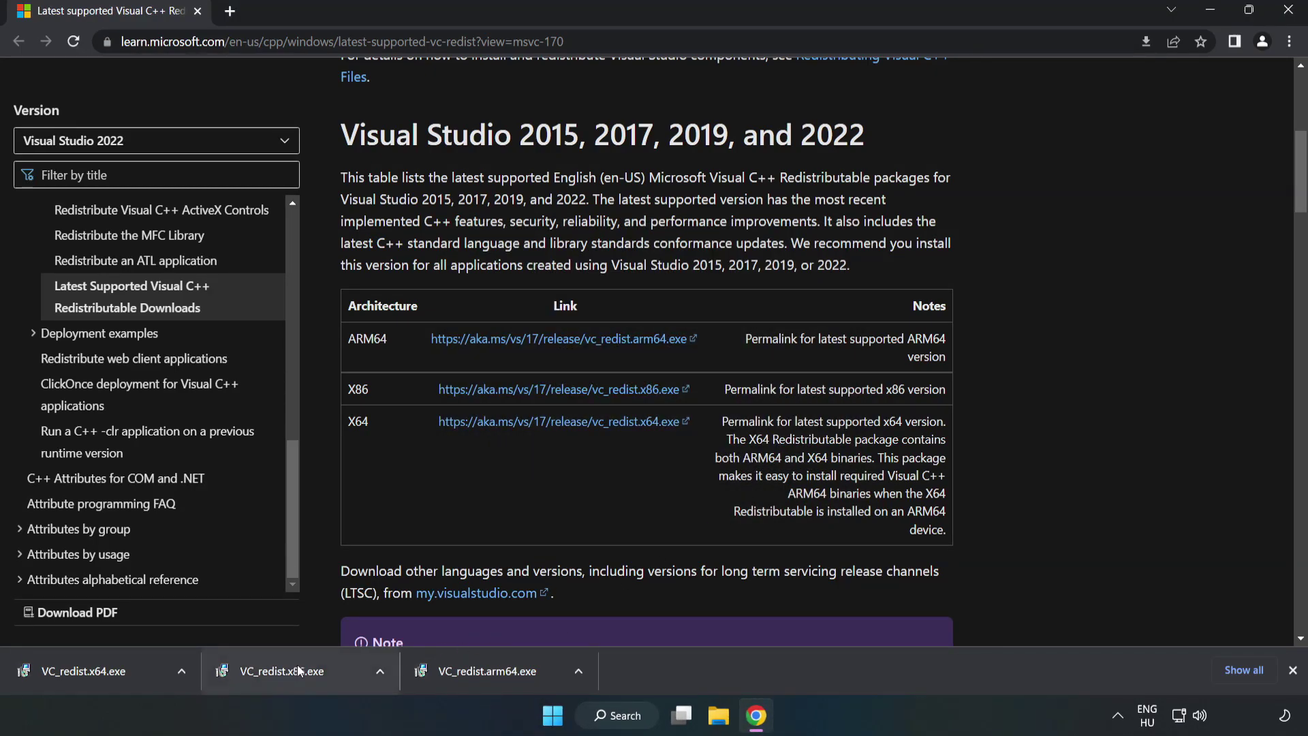
click(300, 671)
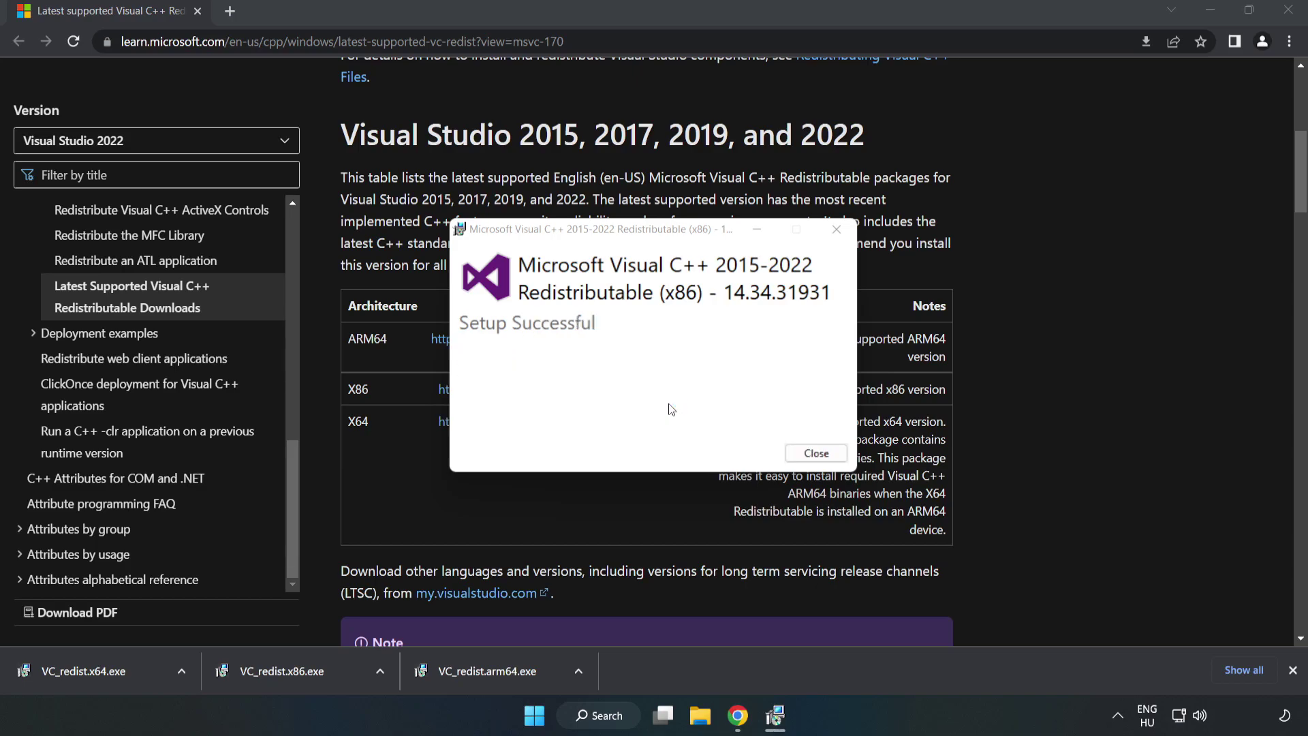
click(816, 453)
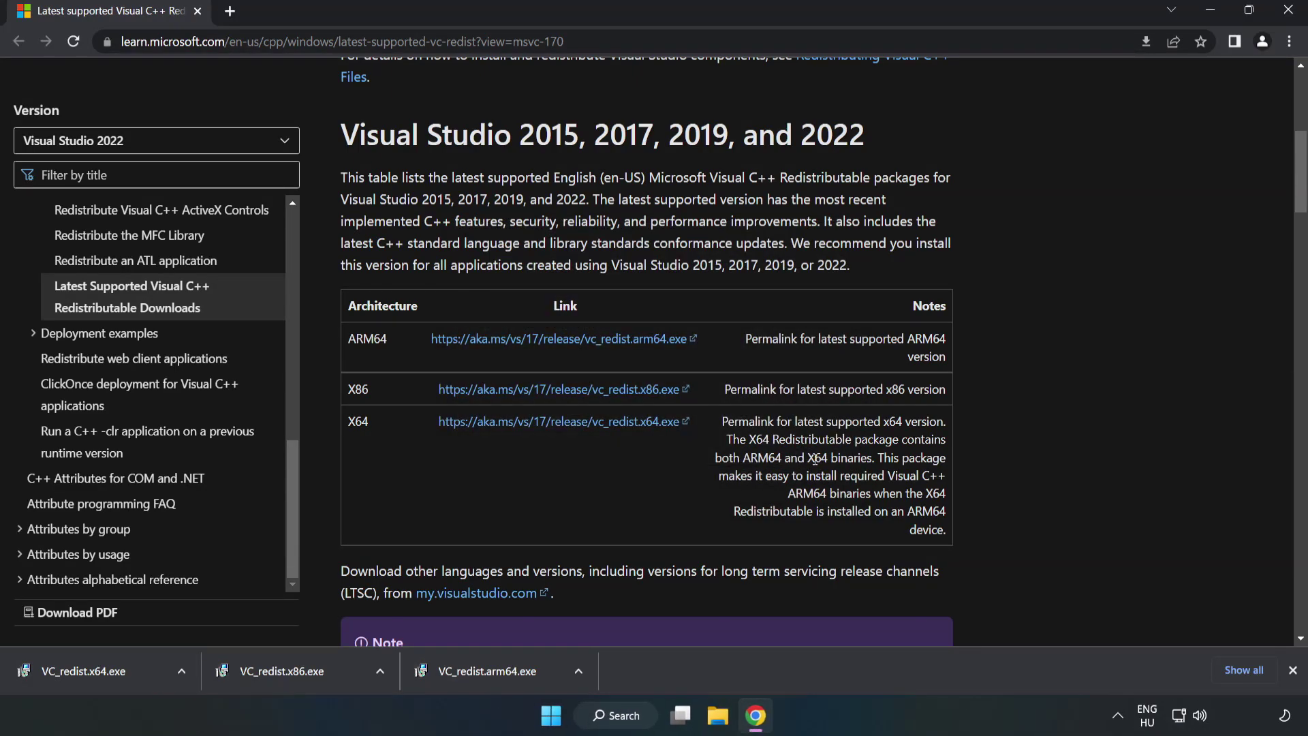
click(71, 667)
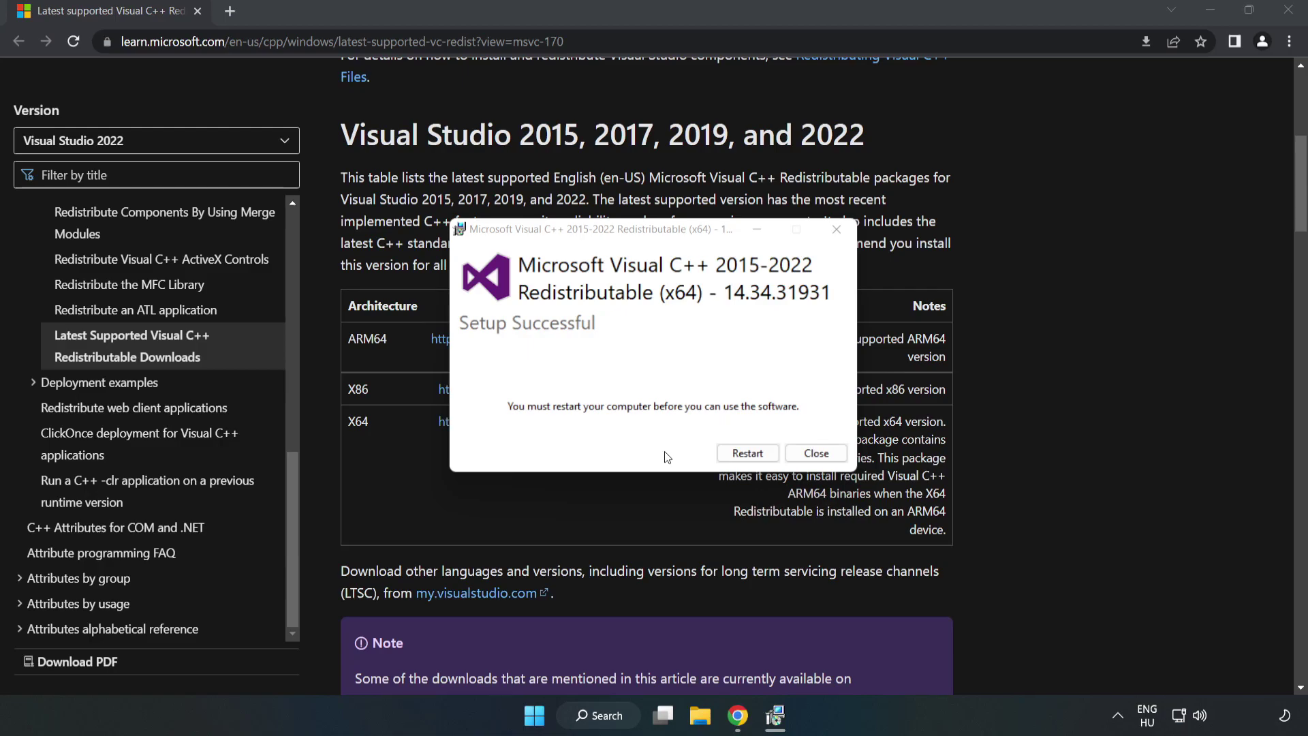
click(817, 455)
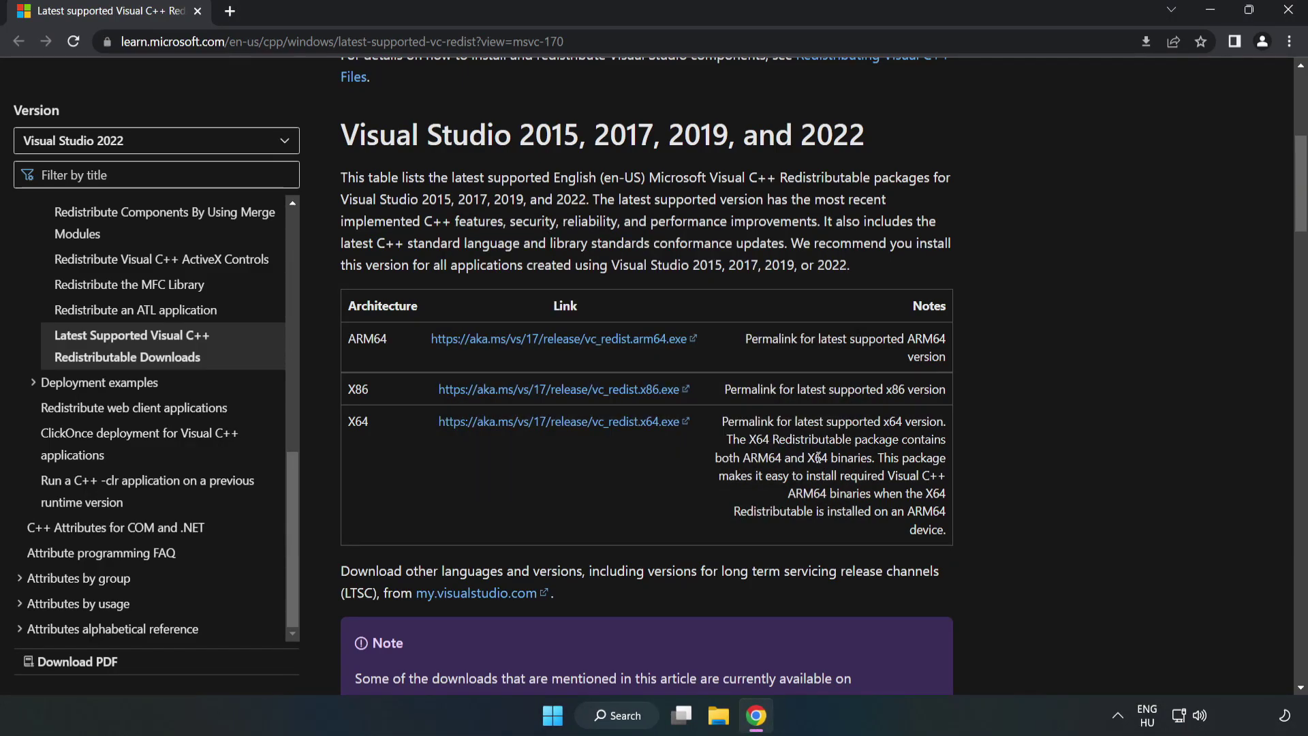
Close Chrome and open the Start menu's power options to restart
click(1289, 14)
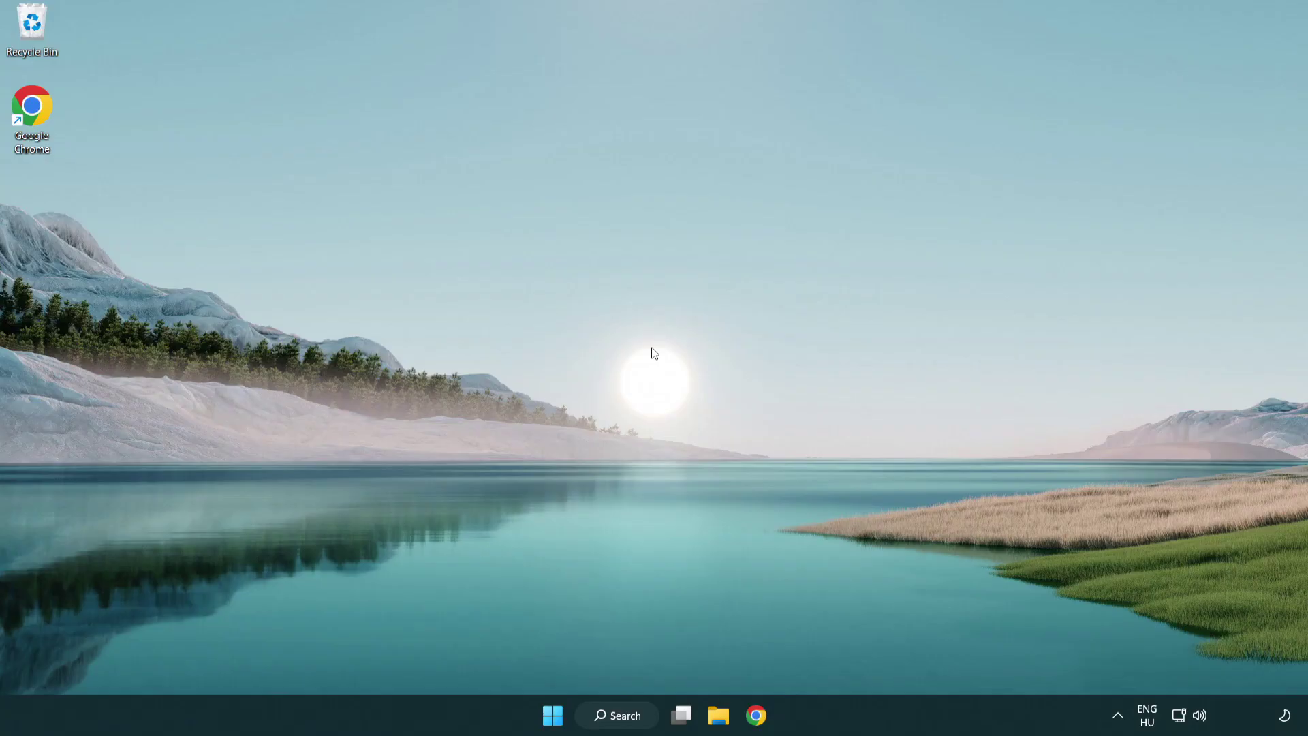
click(553, 716)
click(865, 658)
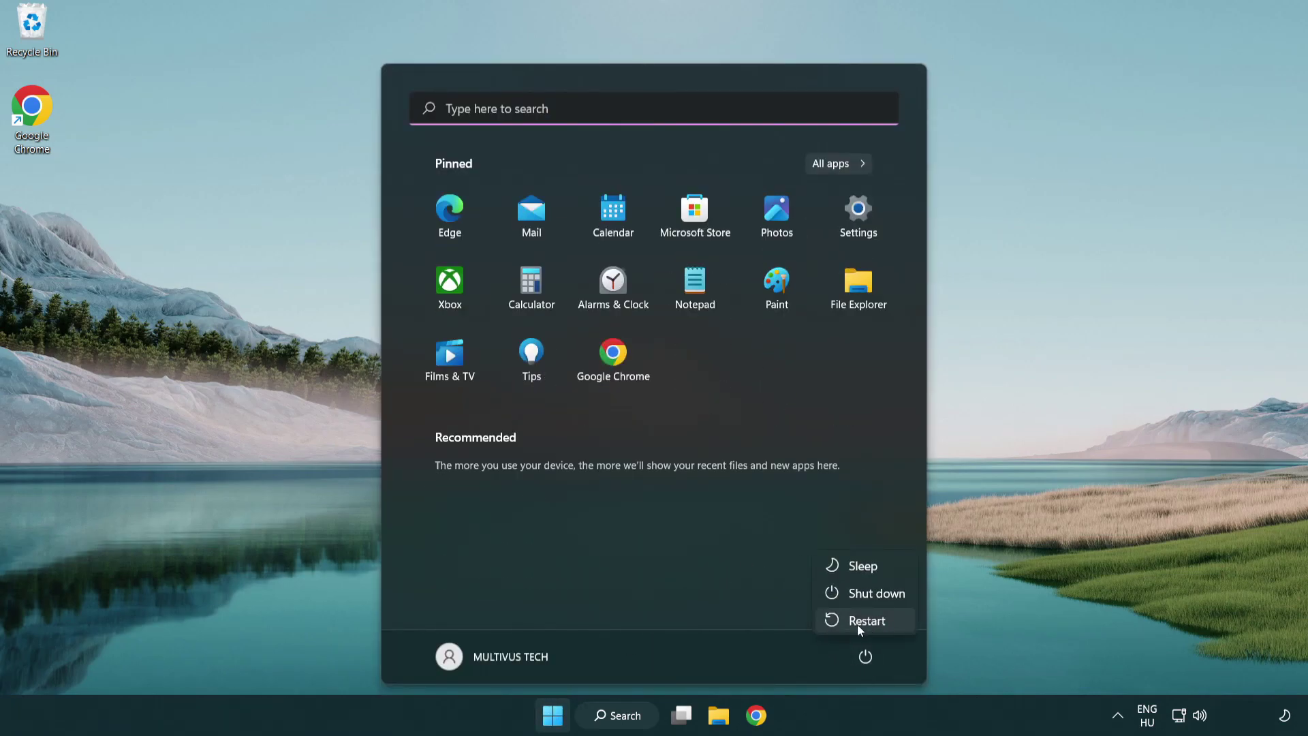